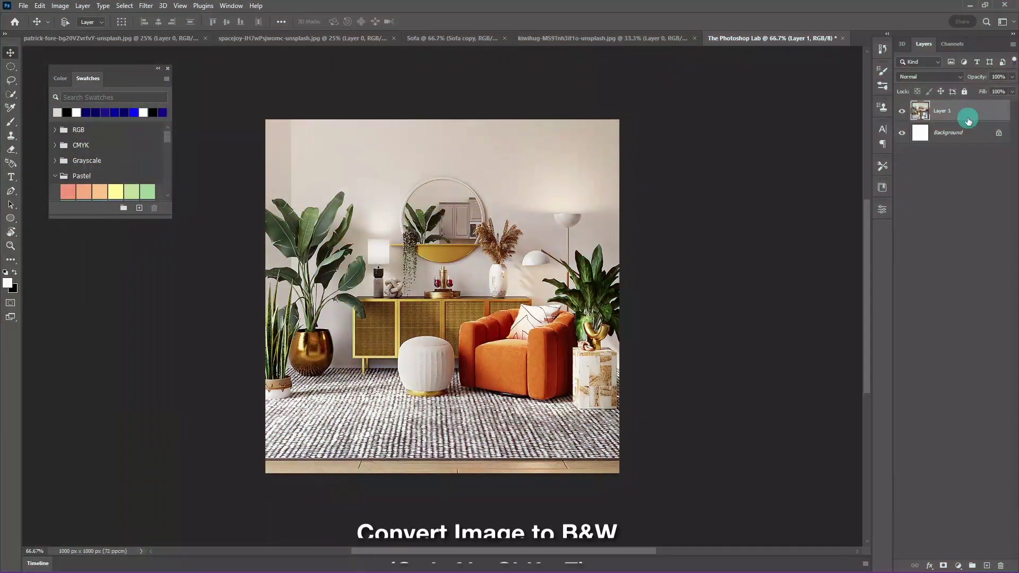
# - Apply Black & White to the room photo on Layer 1 as a smart filter
pyautogui.hotkey('ctrl', 'alt', 'shift', 'b')
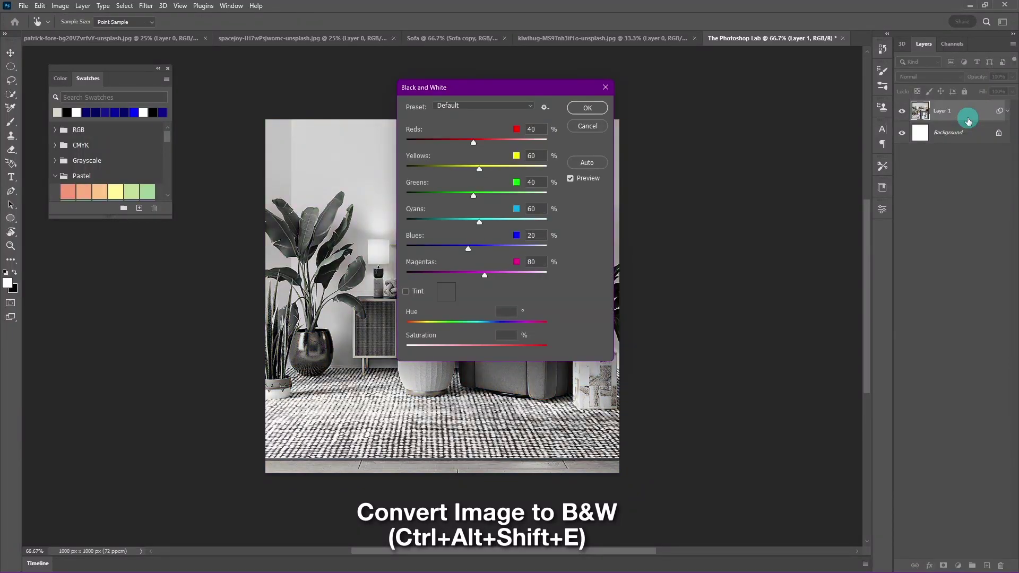
pyautogui.press('Return')
pyautogui.click(959, 565)
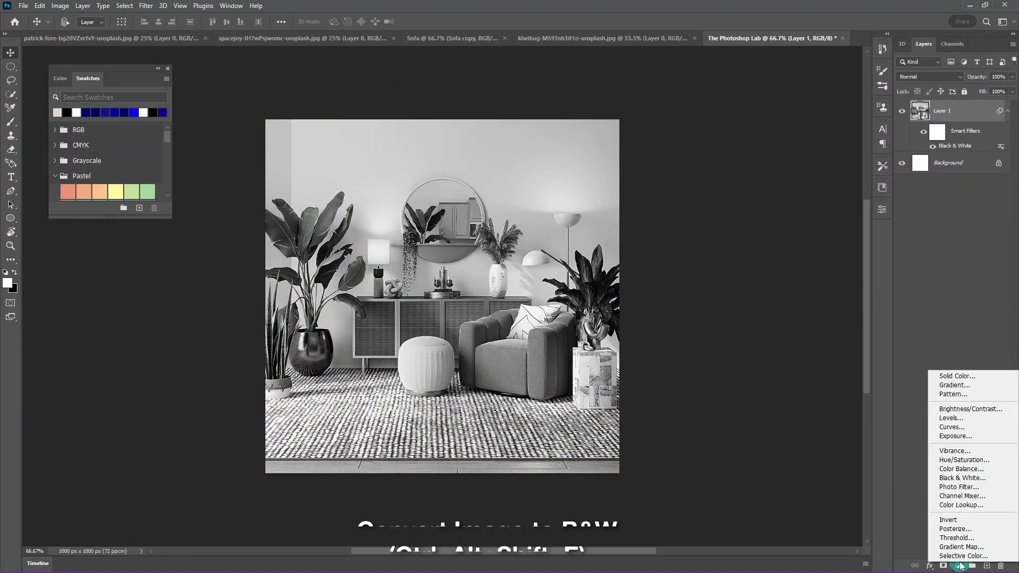
# - Add a beige #e1d7cb Color Fill layer over the photo and lower its opacity
pyautogui.click(952, 375)
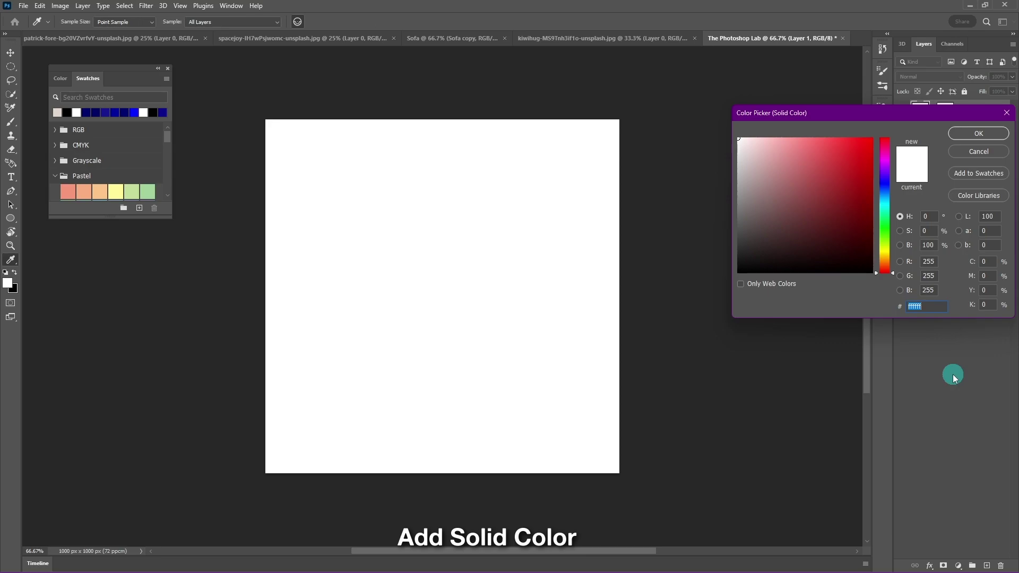
pyautogui.click(58, 112)
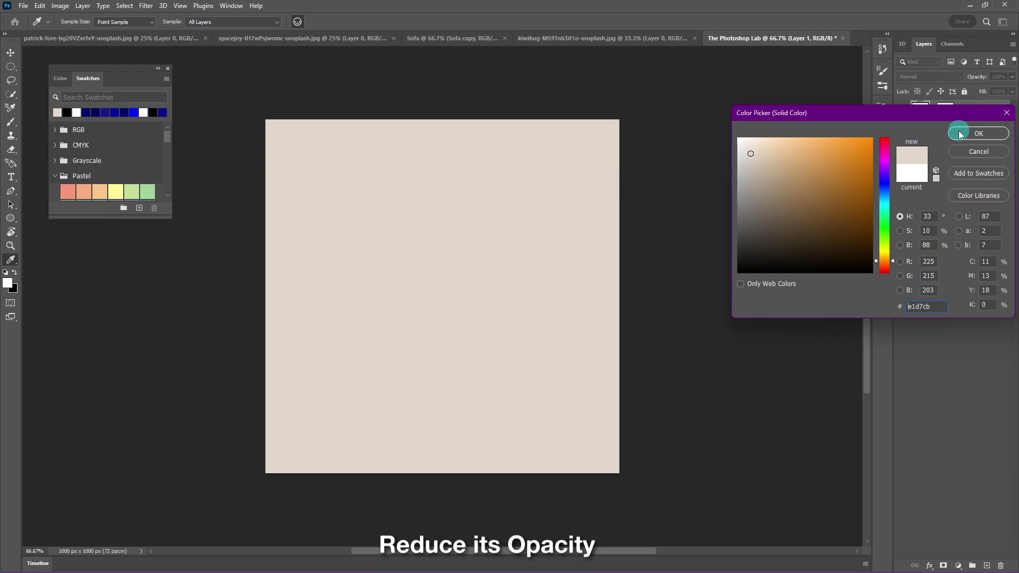
pyautogui.click(980, 134)
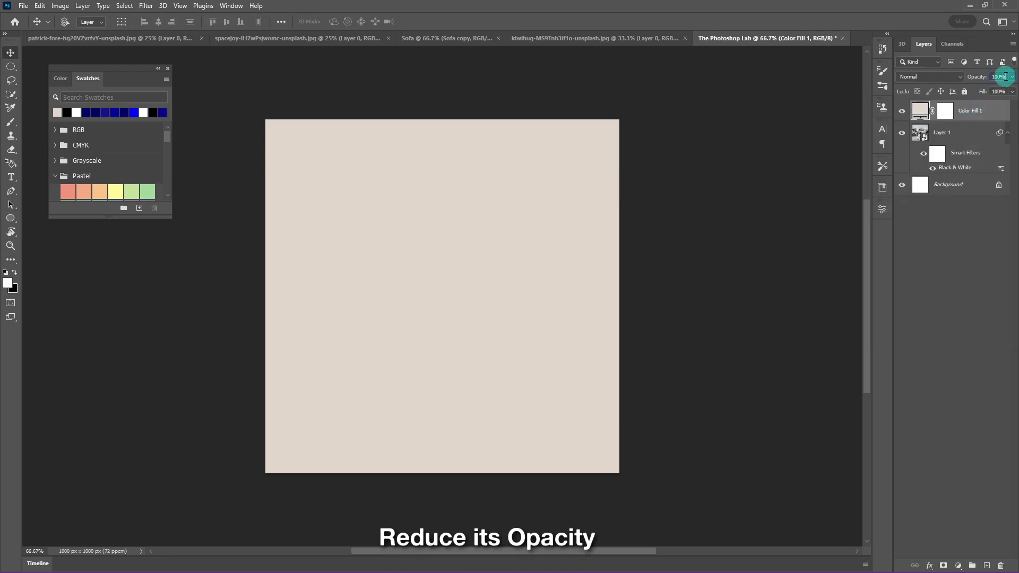
pyautogui.press('Return')
# - Bring the linen texture into The Photoshop Lab and scale it to fit the canvas
pyautogui.click(599, 38)
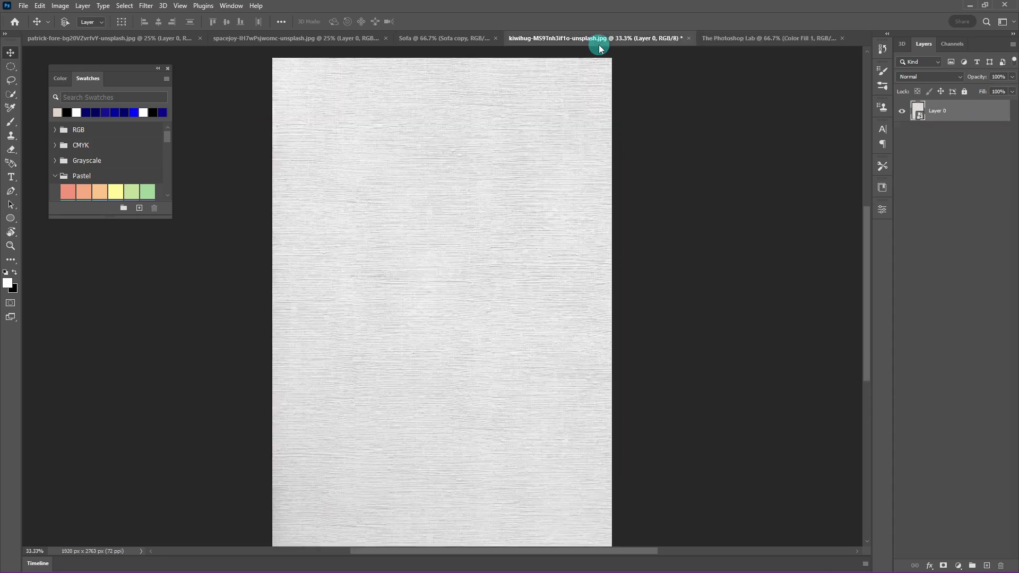
pyautogui.moveTo(507, 234)
pyautogui.mouseDown()
pyautogui.moveTo(619, 159)
pyautogui.moveTo(491, 321)
pyautogui.mouseUp()
pyautogui.hotkey('ctrl', 't')
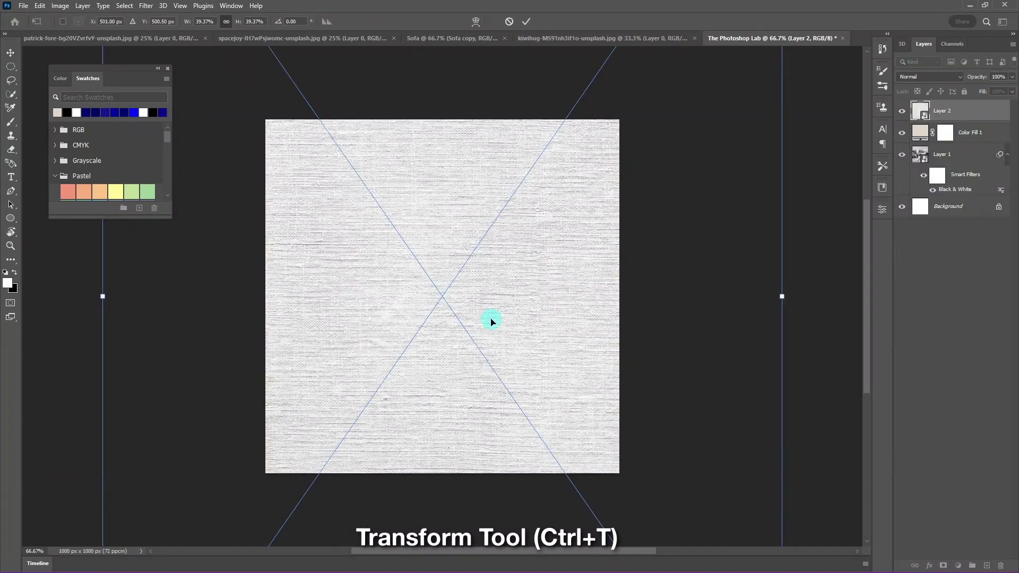
pyautogui.moveTo(785, 295); pyautogui.dragTo(626, 296)
pyautogui.press('Return')
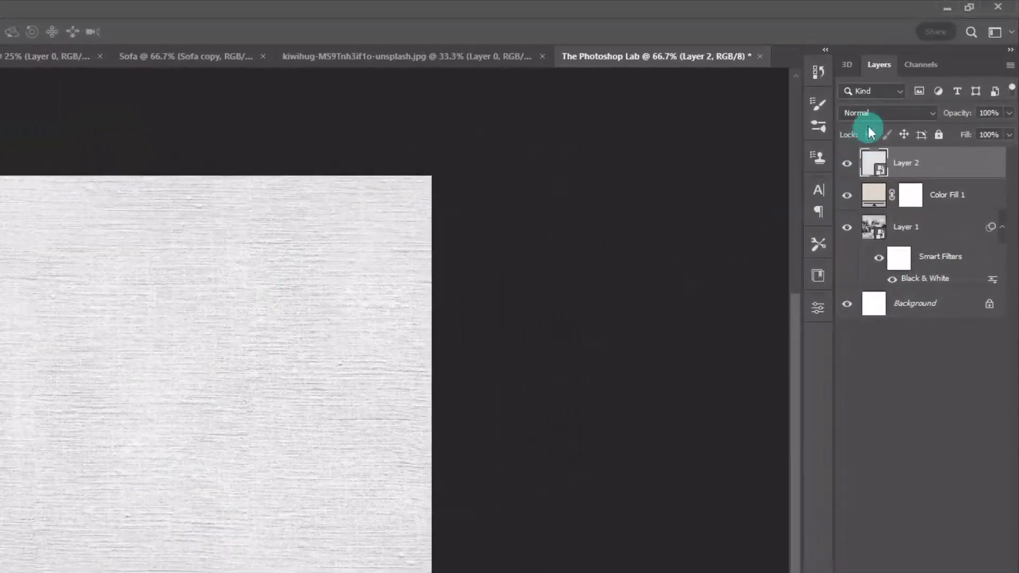
# - Blend the texture in Multiply at 75% opacity and group the wall layers
pyautogui.click(918, 77)
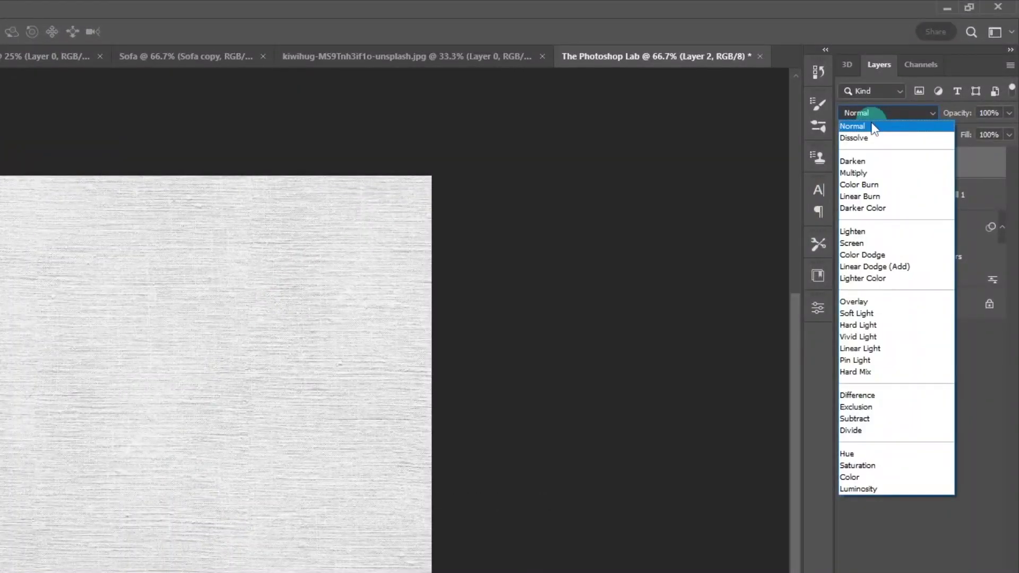
pyautogui.click(862, 174)
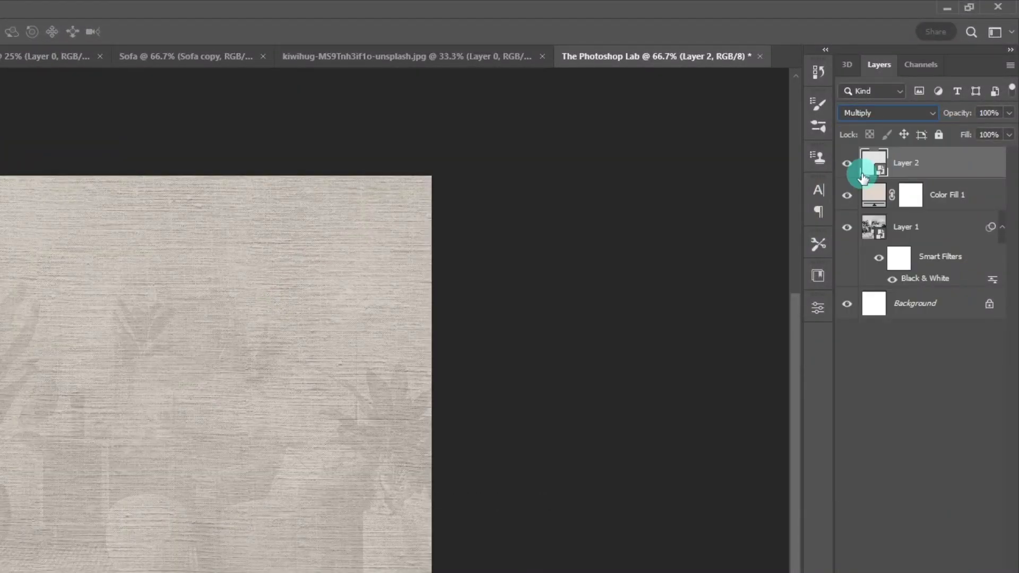
pyautogui.click(997, 113)
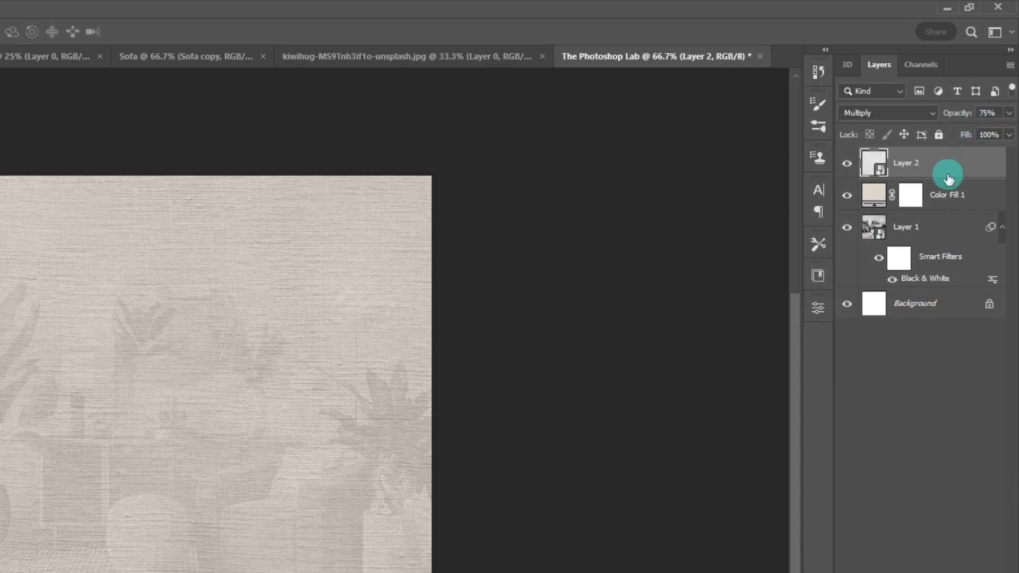
pyautogui.keyDown('shift'); pyautogui.click(967, 163); pyautogui.keyUp('shift')
pyautogui.hotkey('ctrl', 'g')
# - Name the group Background and lock it
pyautogui.write('kground')
pyautogui.press('Return')
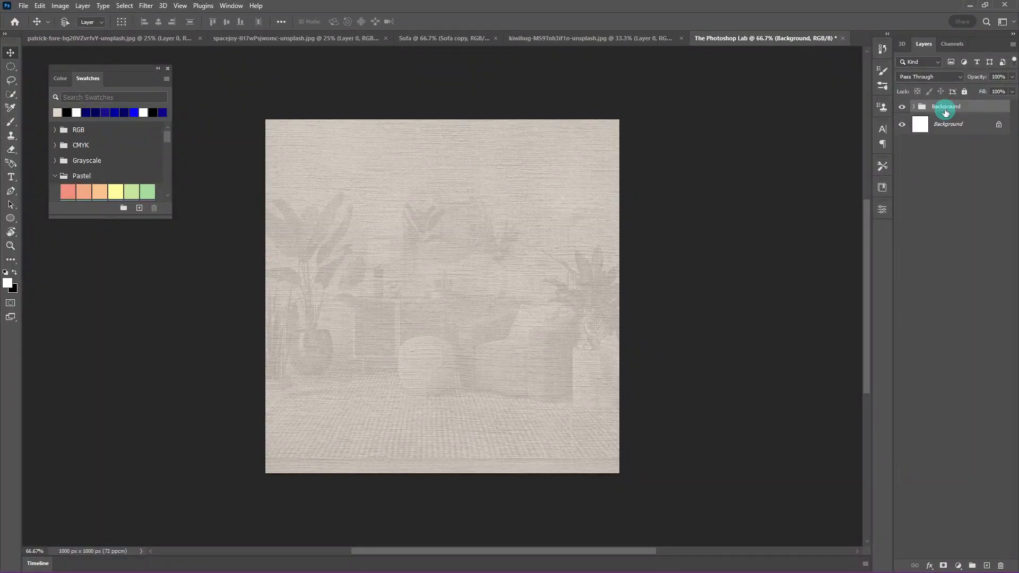
pyautogui.click(964, 91)
# - Draw a circle near the canvas centre and fill it with a black Color Fill layer
pyautogui.rightClick(11, 66)
pyautogui.click(58, 77)
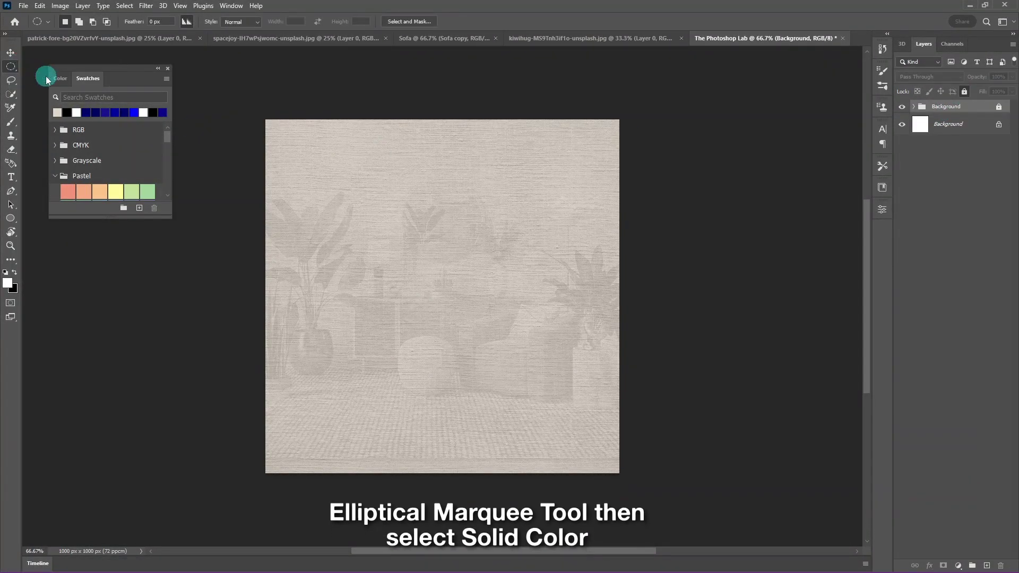
pyautogui.moveTo(386, 230); pyautogui.dragTo(607, 451)
pyautogui.moveTo(529, 354); pyautogui.dragTo(474, 310)
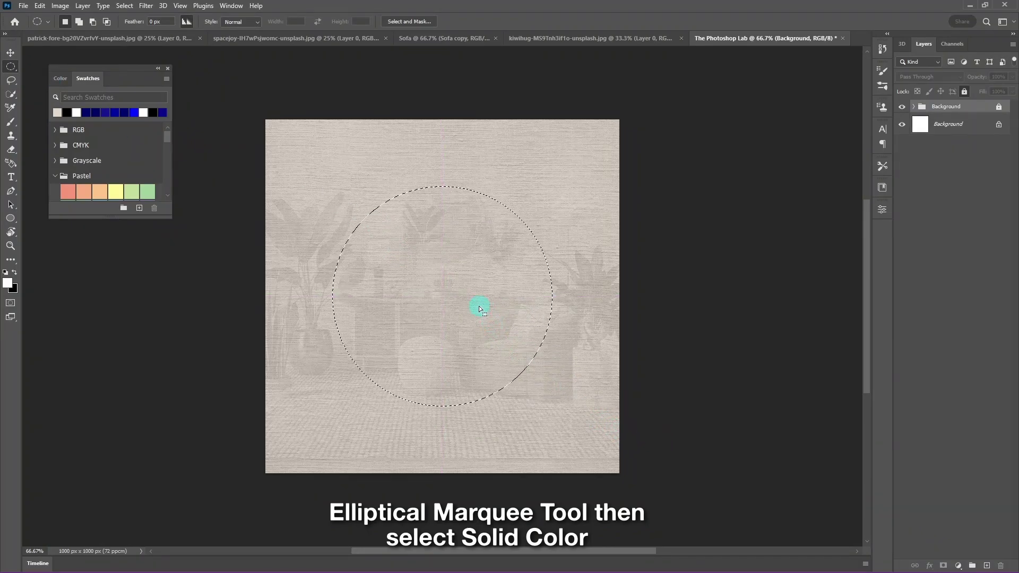
pyautogui.click(957, 566)
pyautogui.click(968, 380)
pyautogui.moveTo(767, 256); pyautogui.dragTo(707, 277)
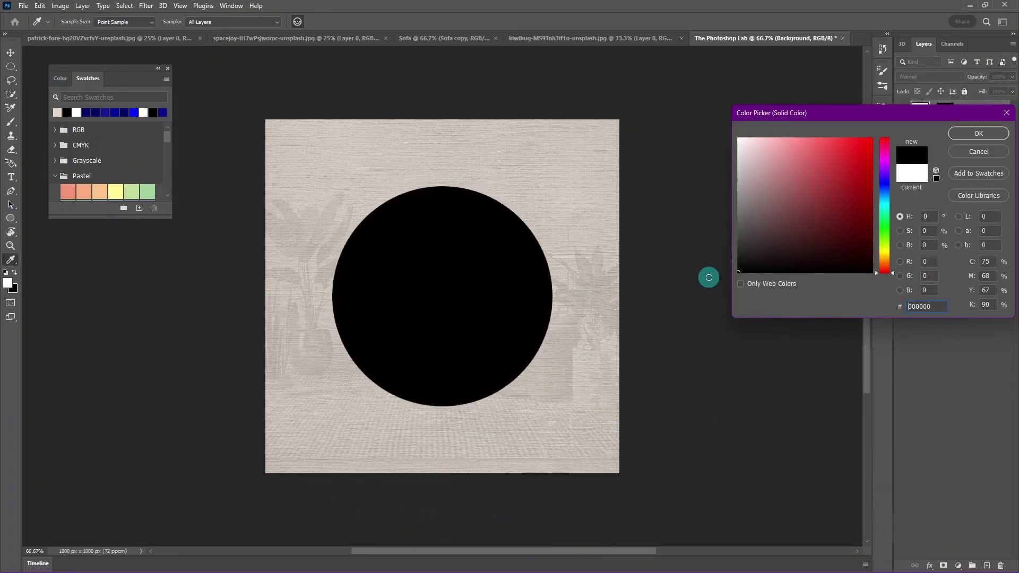
pyautogui.click(960, 134)
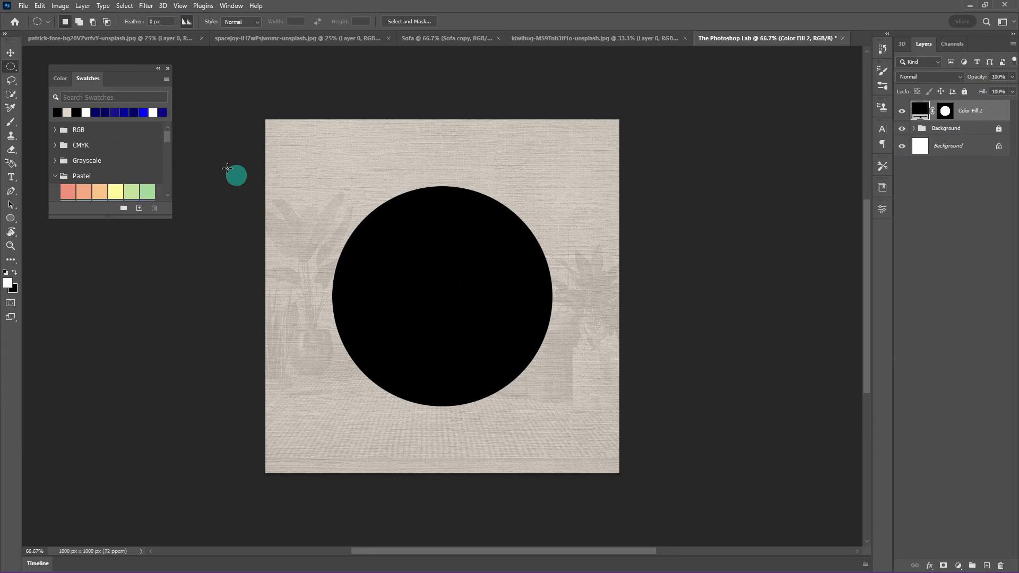
pyautogui.click(137, 38)
# - Bring the wood texture into the composition and scale it down over the canvas
pyautogui.press('v')
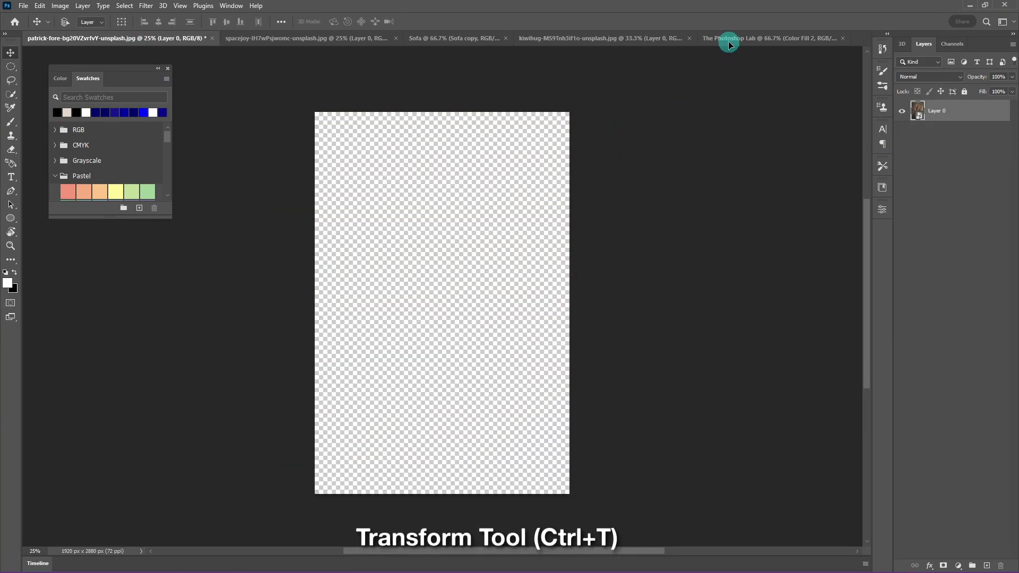
pyautogui.moveTo(429, 274); pyautogui.dragTo(466, 277)
pyautogui.hotkey('ctrl', 't')
pyautogui.moveTo(782, 296); pyautogui.dragTo(567, 297)
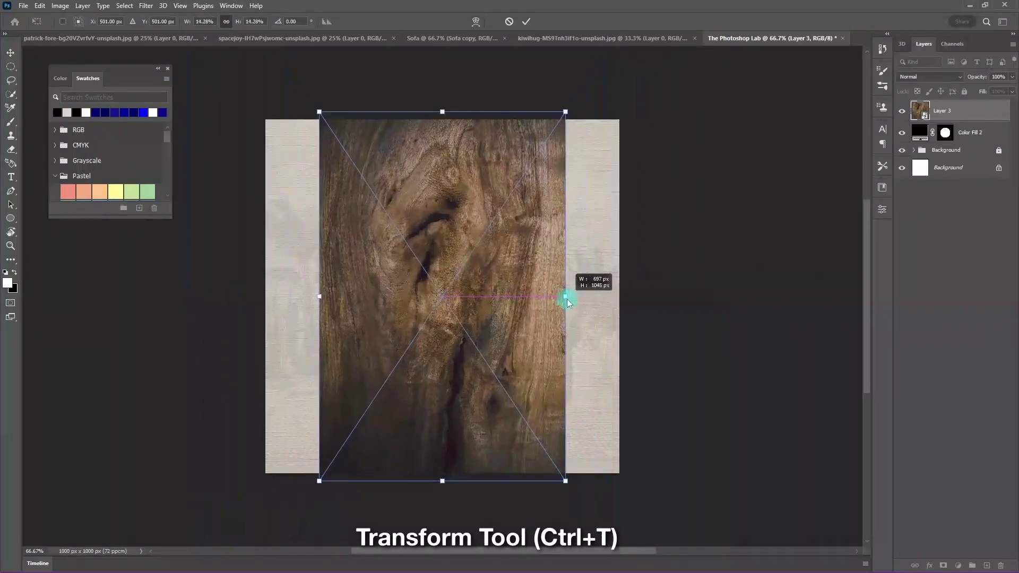
pyautogui.press('Return')
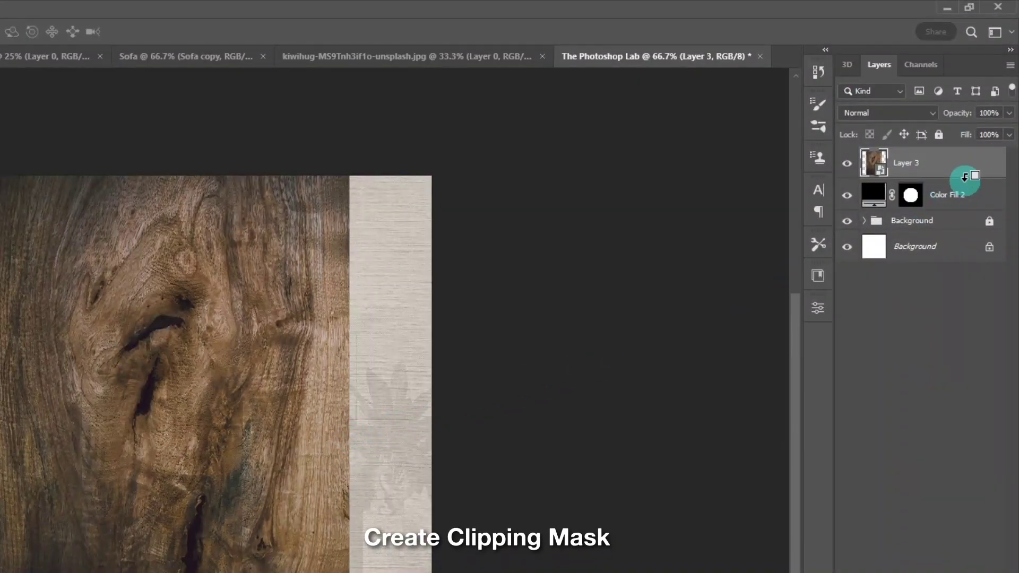
# - Clip the wood to the black circle and convert both layers into one smart object
pyautogui.keyDown('alt'); pyautogui.click(965, 176); pyautogui.keyUp('alt')
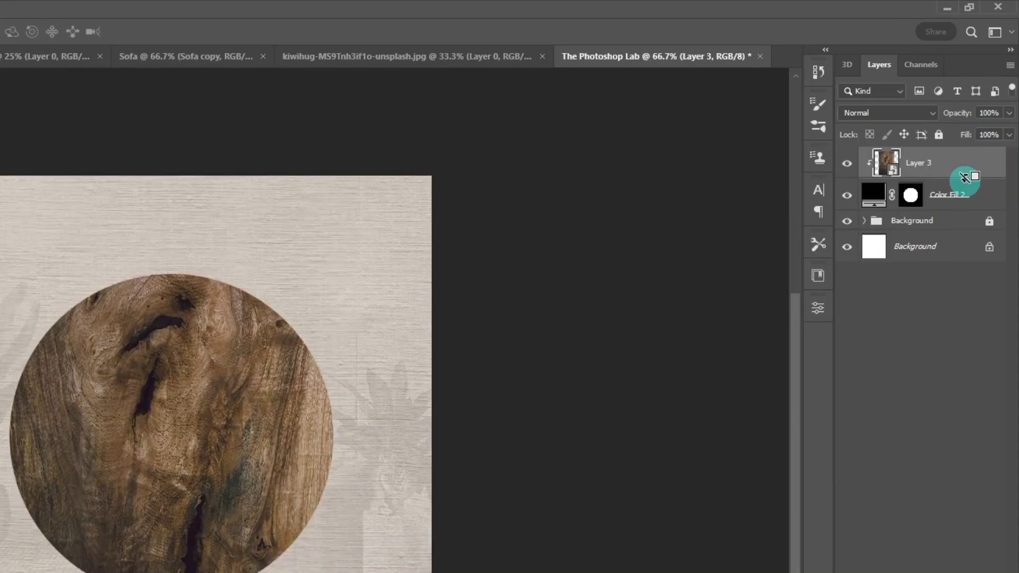
pyautogui.keyDown('shift'); pyautogui.click(975, 201); pyautogui.keyUp('shift')
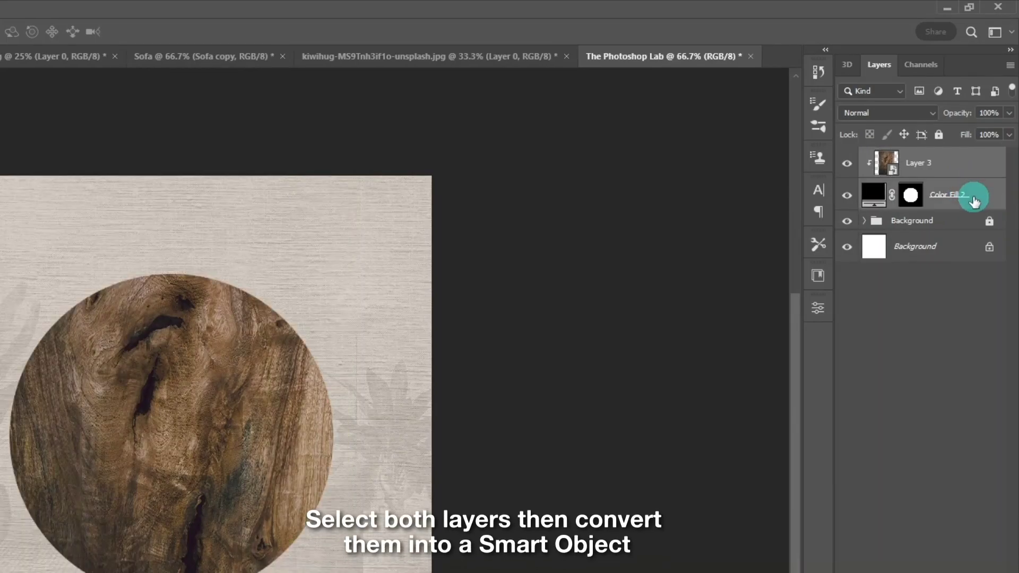
pyautogui.rightClick(981, 201)
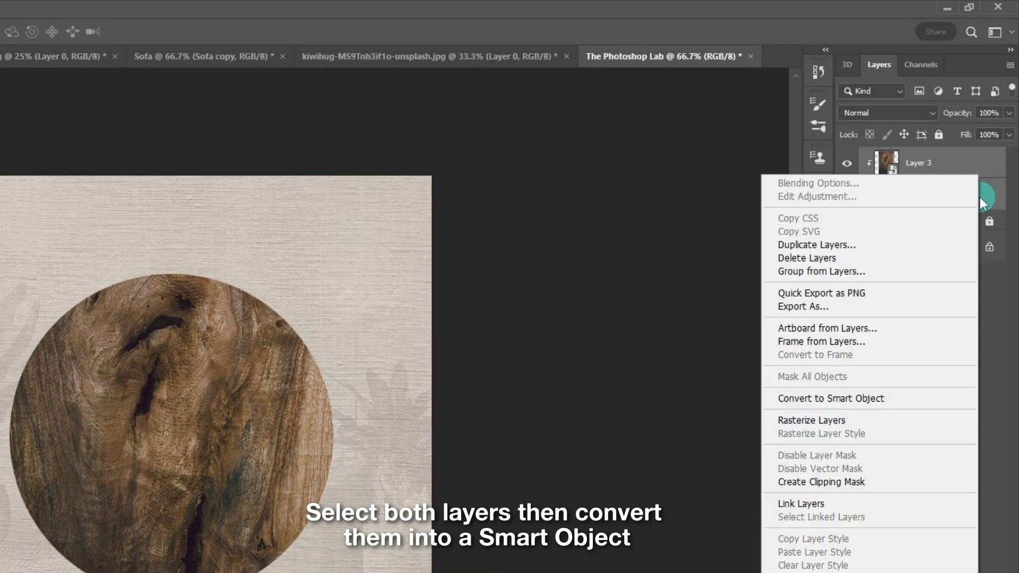
pyautogui.click(884, 399)
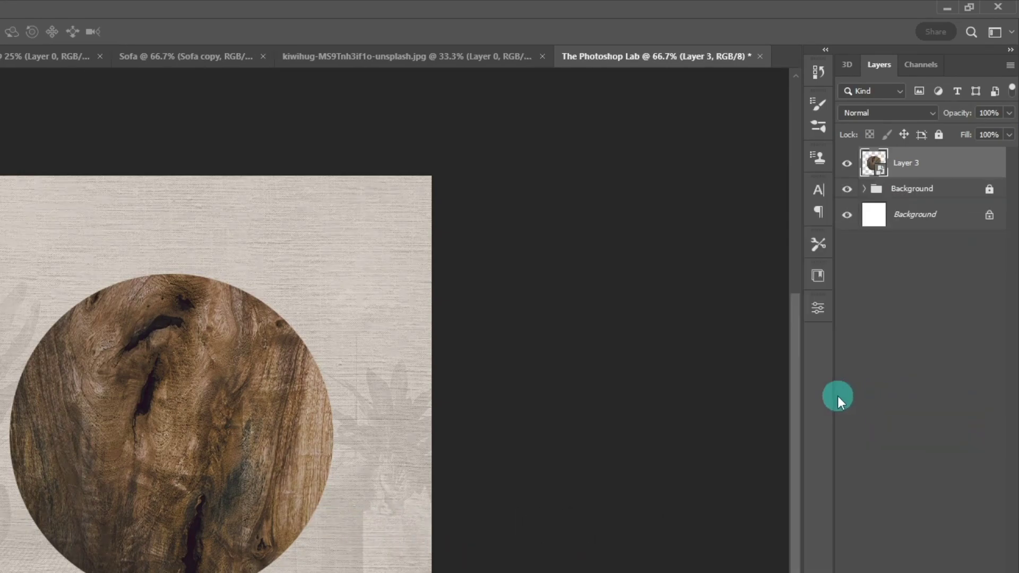
# - Squash the wood circle into a flat lower-left oval and duplicate it as Layer 3 copy
pyautogui.hotkey('ctrl', 't')
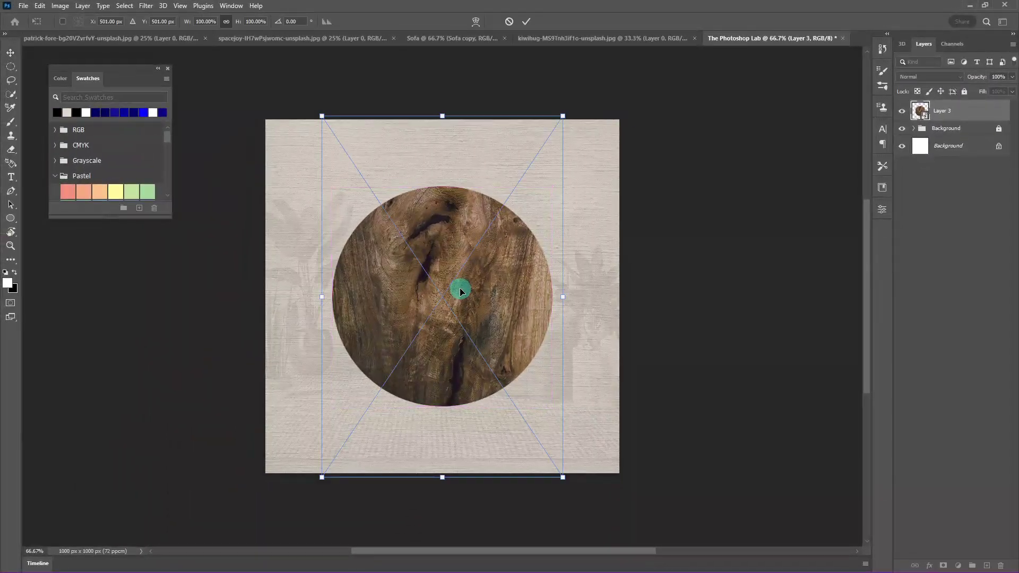
pyautogui.moveTo(441, 115); pyautogui.dragTo(458, 376)
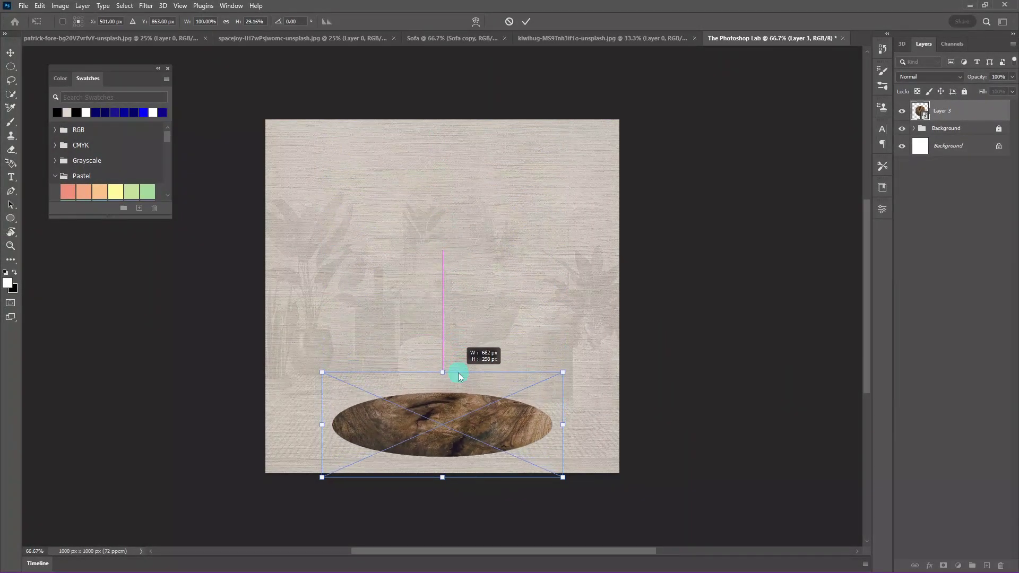
pyautogui.moveTo(482, 432); pyautogui.dragTo(404, 404)
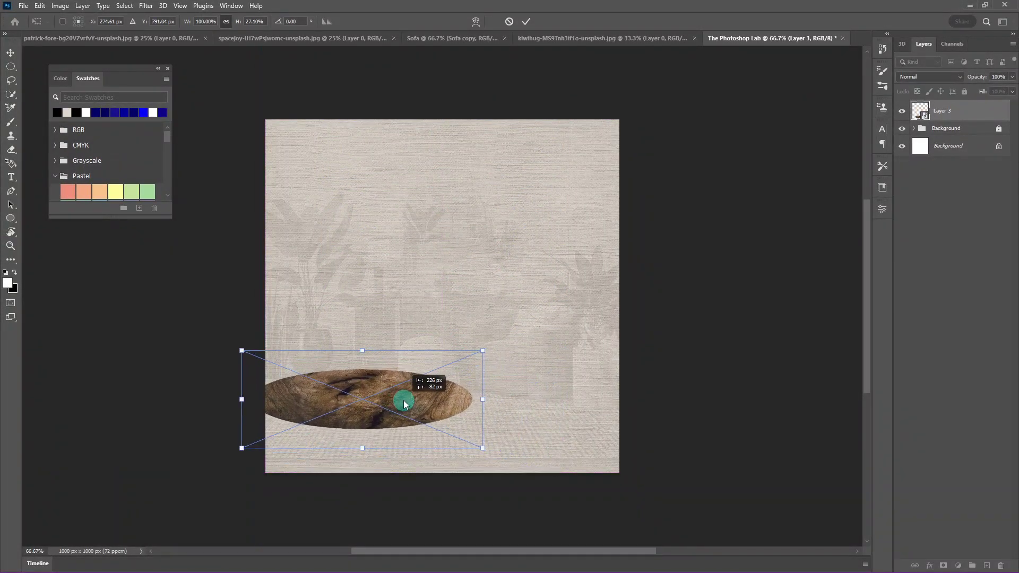
pyautogui.moveTo(483, 448); pyautogui.dragTo(518, 467)
pyautogui.moveTo(458, 423); pyautogui.dragTo(440, 416)
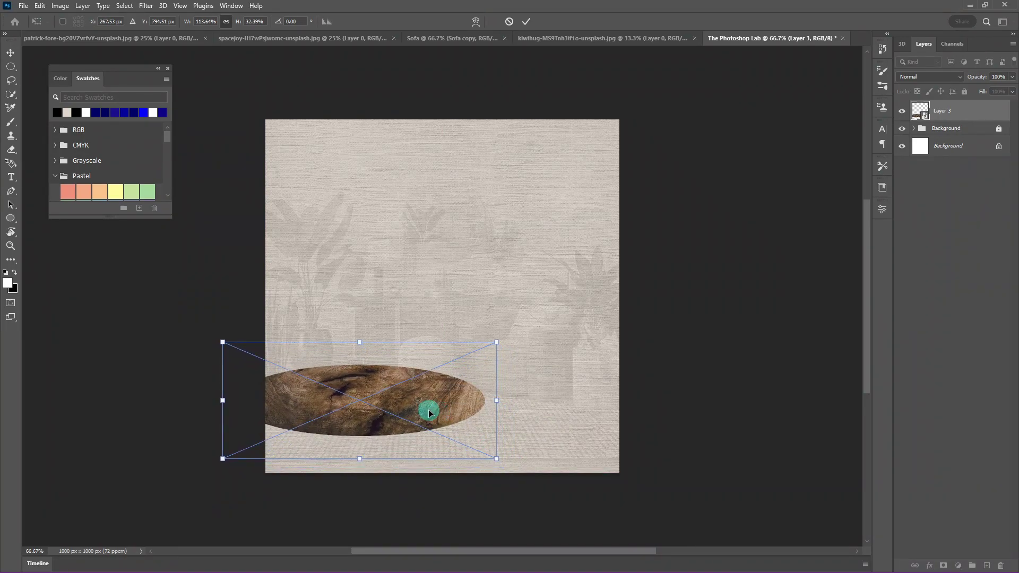
pyautogui.press('Return')
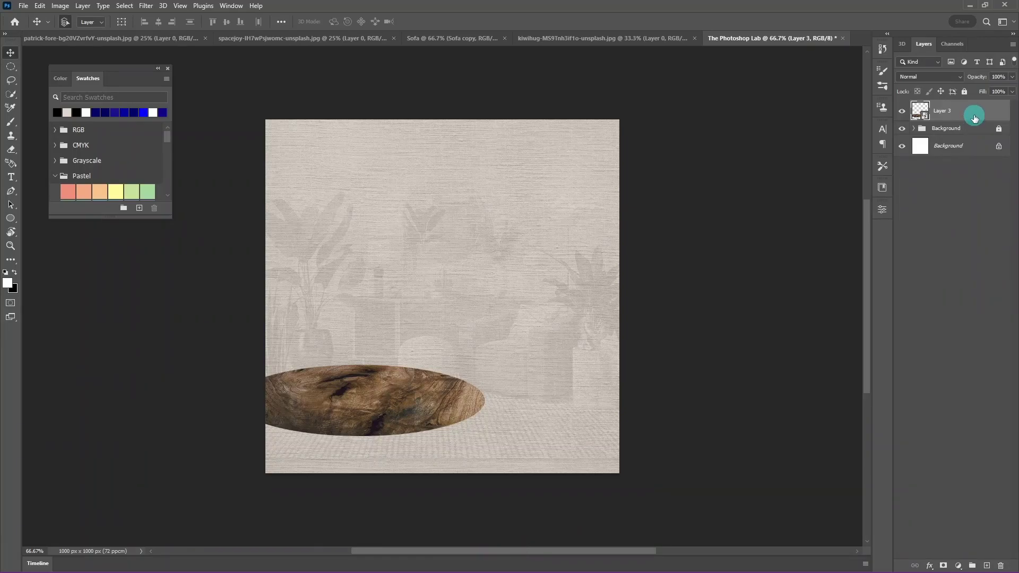
pyautogui.hotkey('ctrl', 'j')
# - Nudge the original Layer 3 disc slightly down and darken it with Levels midtones 0.55
pyautogui.click(975, 132)
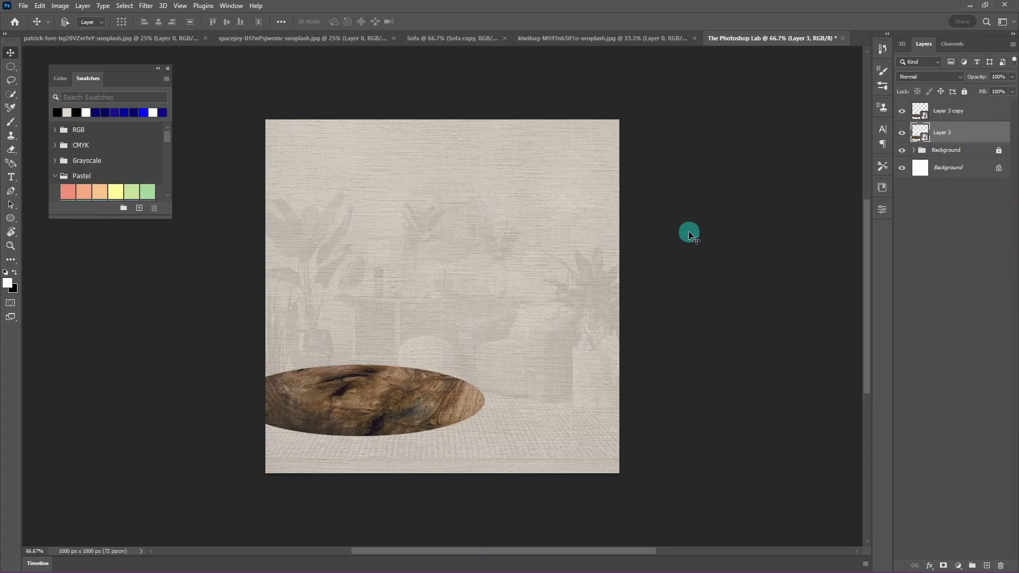
pyautogui.scroll(4, 345, 448)
pyautogui.scroll(3, 417, 431)
pyautogui.scroll(1, 426, 426)
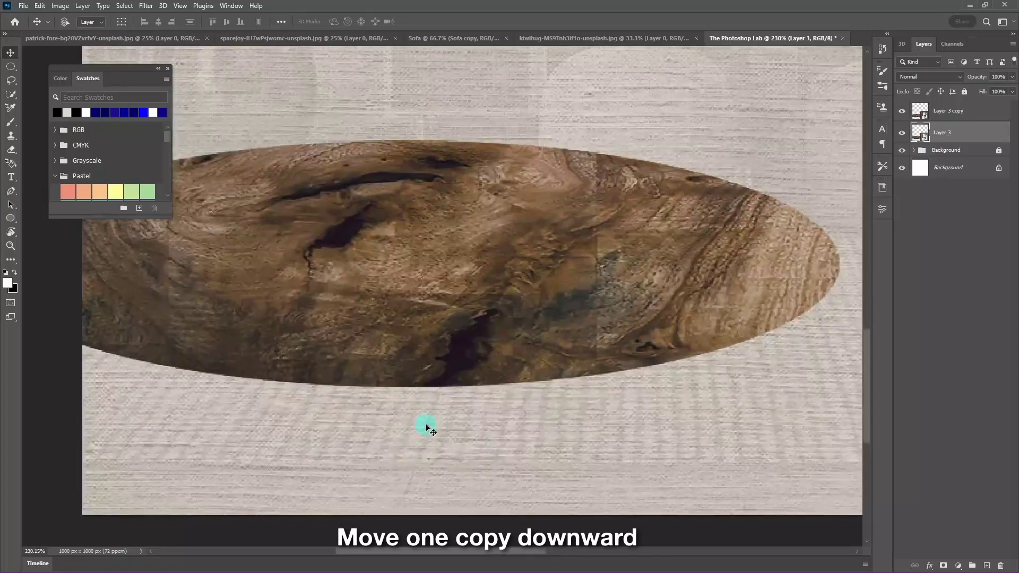
pyautogui.press('Down')
pyautogui.press('Down')
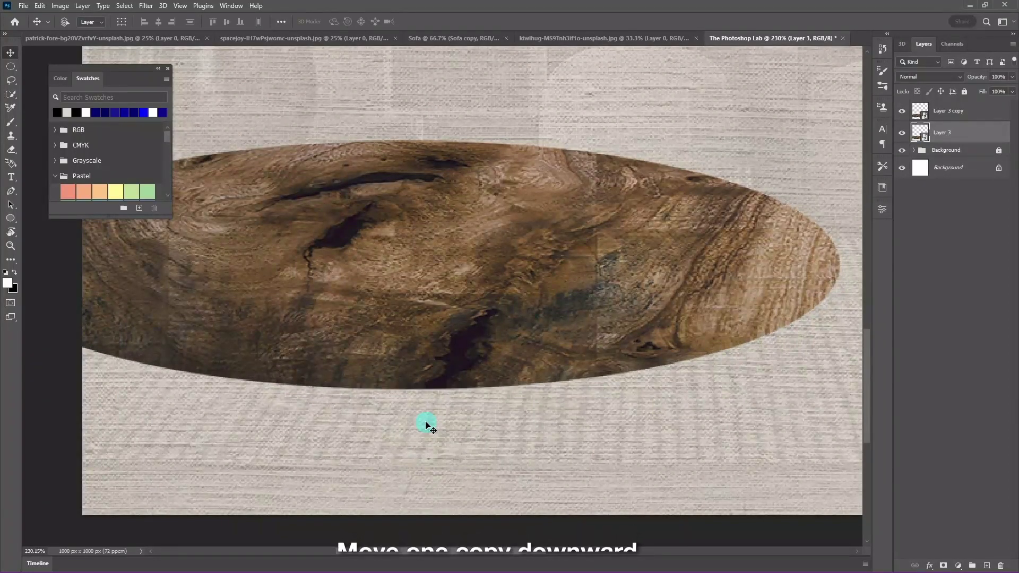
pyautogui.press('Down')
pyautogui.press('Up')
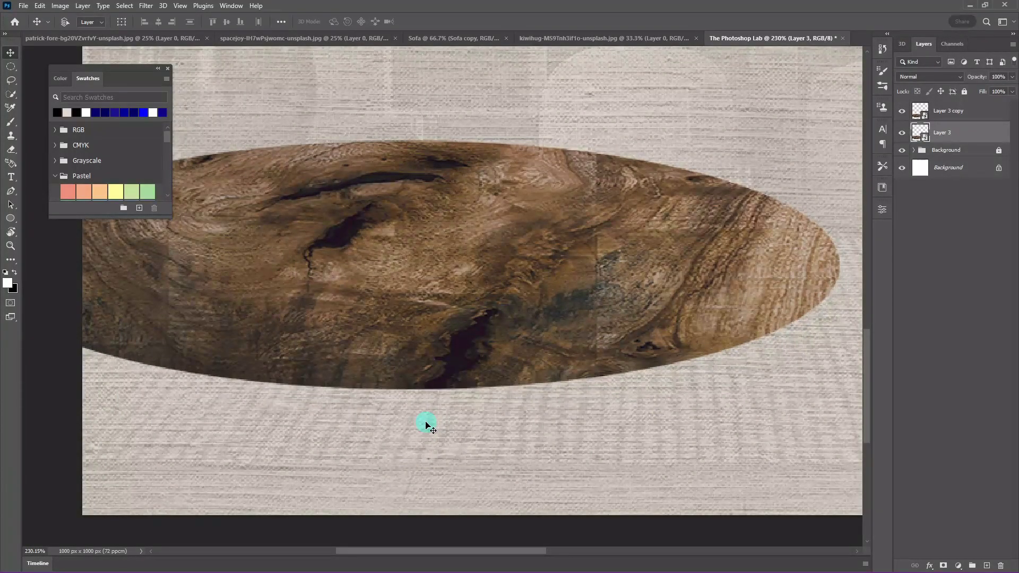
pyautogui.press('Down')
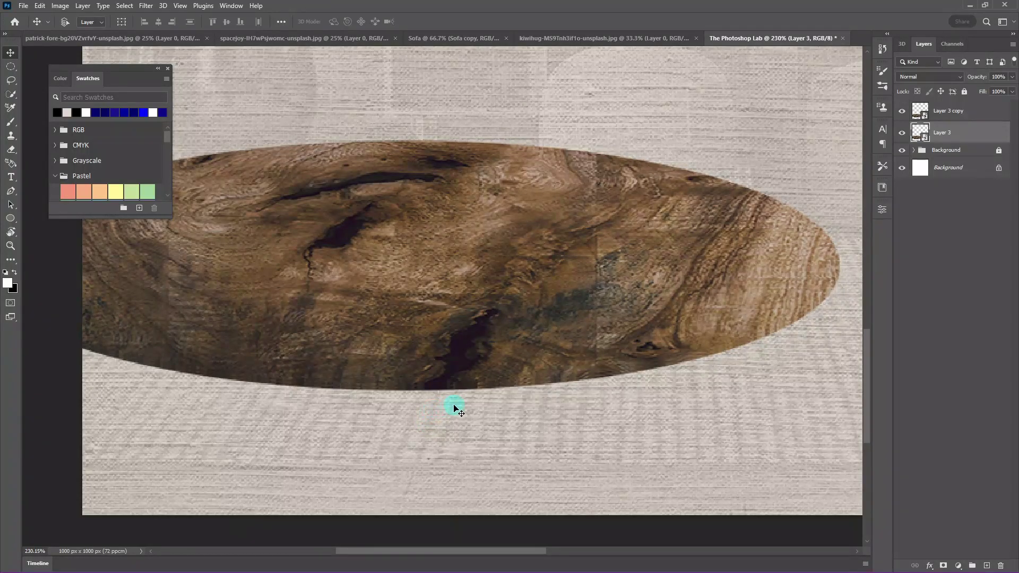
pyautogui.hotkey('ctrl', 'l')
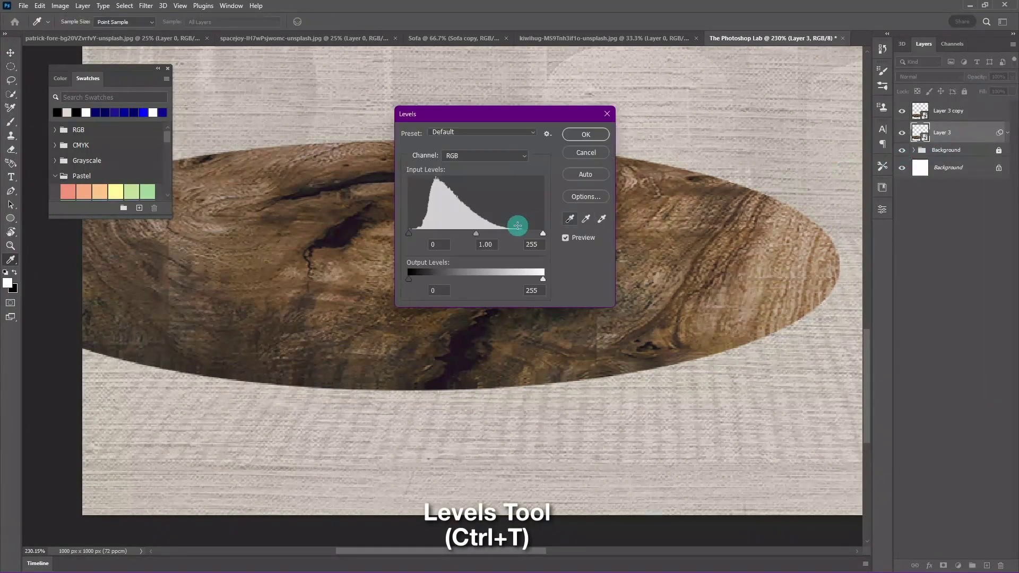
pyautogui.moveTo(476, 237)
pyautogui.mouseDown()
pyautogui.moveTo(454, 236)
pyautogui.moveTo(505, 237)
pyautogui.mouseUp()
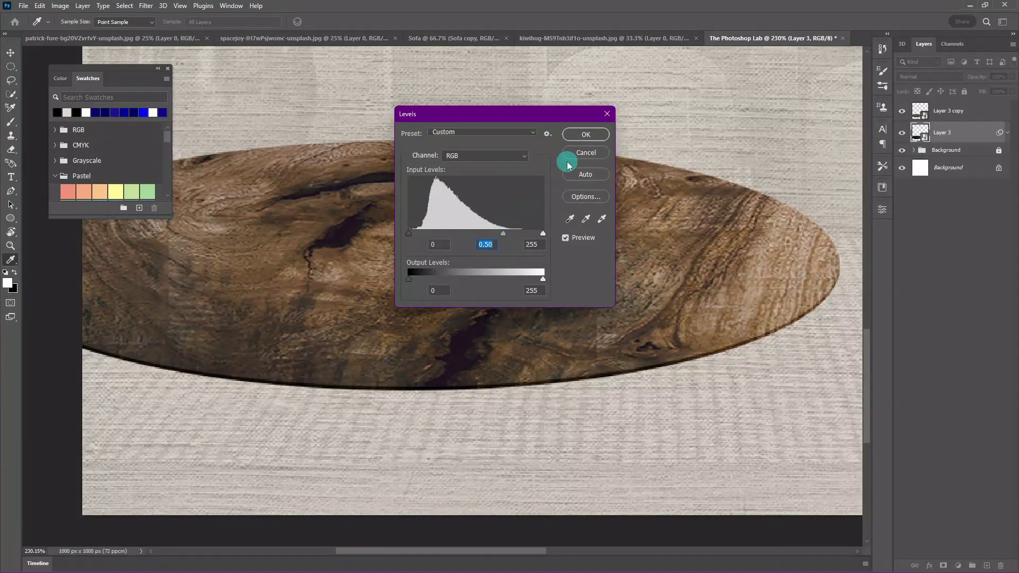
pyautogui.click(579, 138)
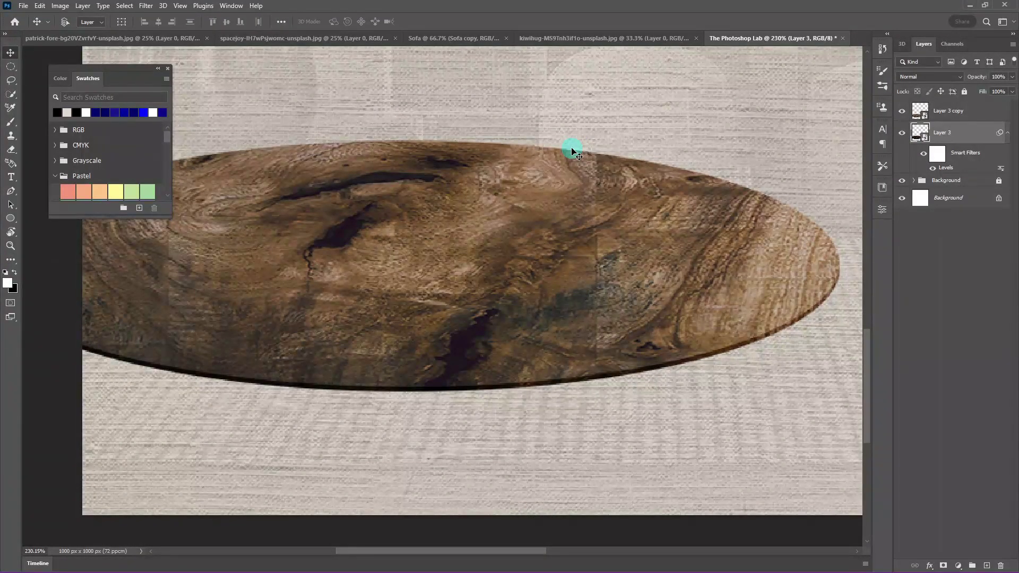
# - Group both wood discs as Wood and fit the document on screen
pyautogui.keyDown('shift'); pyautogui.click(961, 119); pyautogui.keyUp('shift')
pyautogui.hotkey('ctrl', 'g')
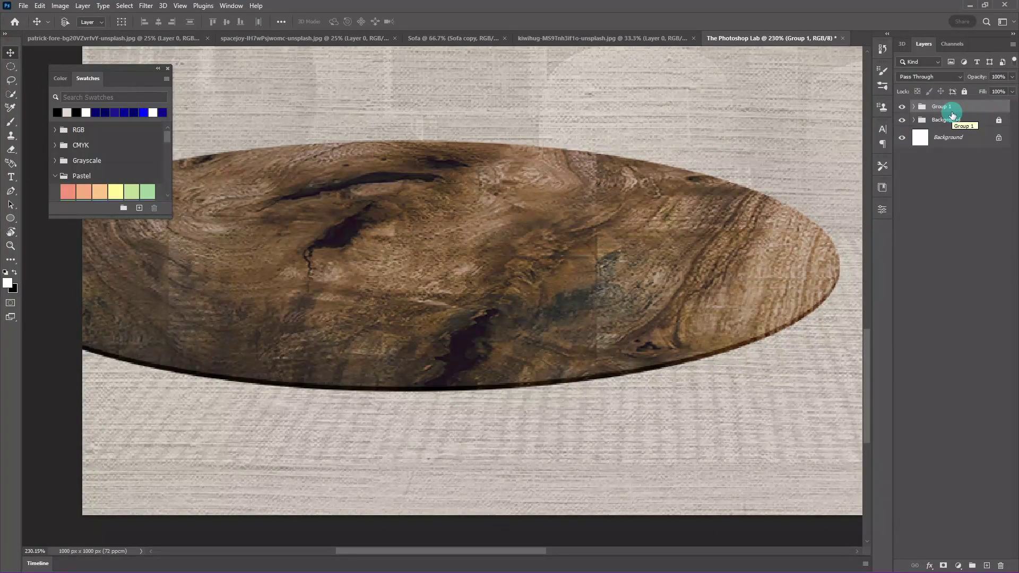
pyautogui.write('Wood')
pyautogui.press('Return')
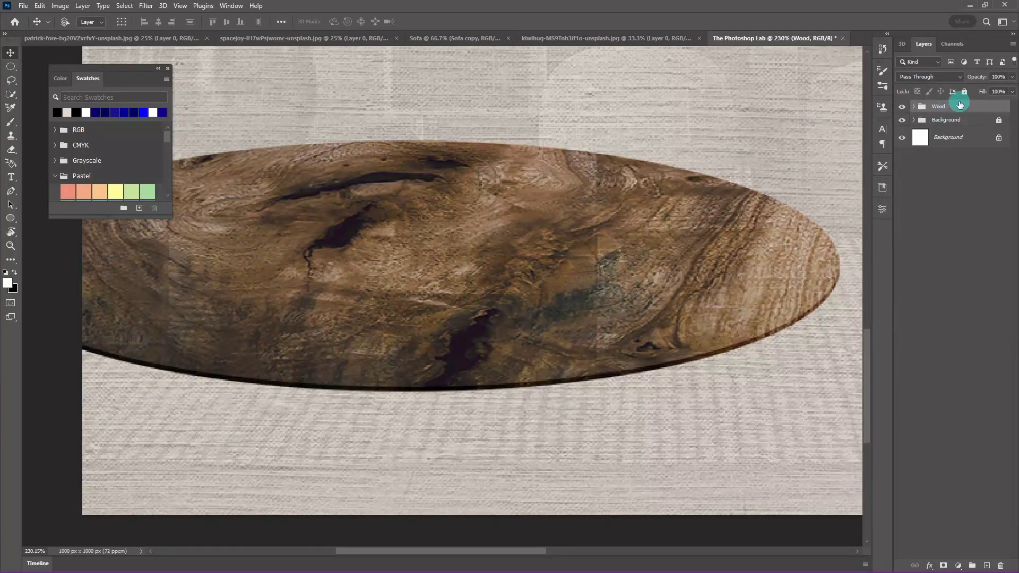
pyautogui.hotkey('ctrl', '0')
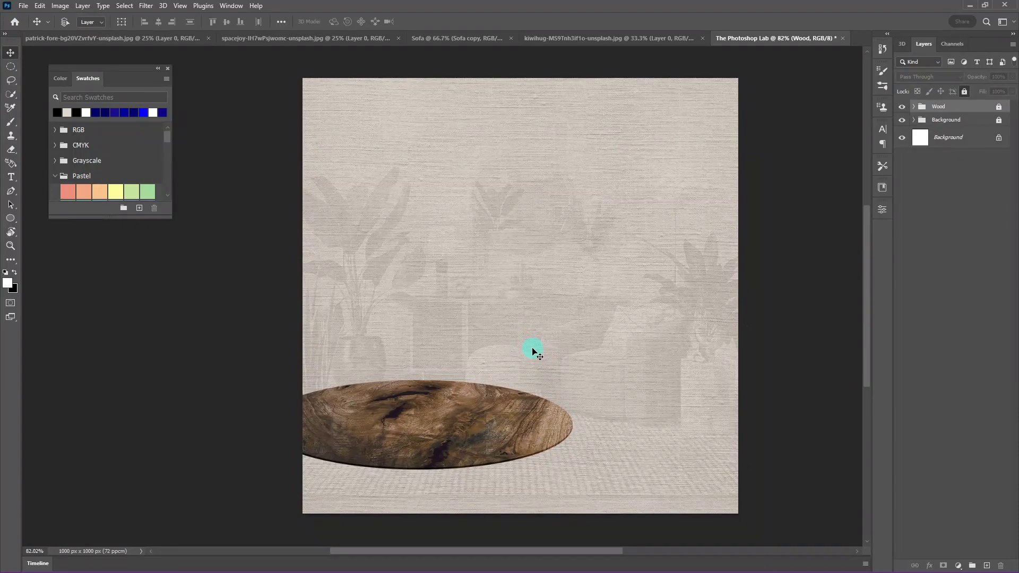
# - Place the yellow armchair on the podium and add an empty Shadow layer beneath Sofa copy
pyautogui.click(456, 38)
pyautogui.moveTo(428, 310)
pyautogui.mouseDown()
pyautogui.moveTo(445, 351)
pyautogui.moveTo(434, 357)
pyautogui.mouseUp()
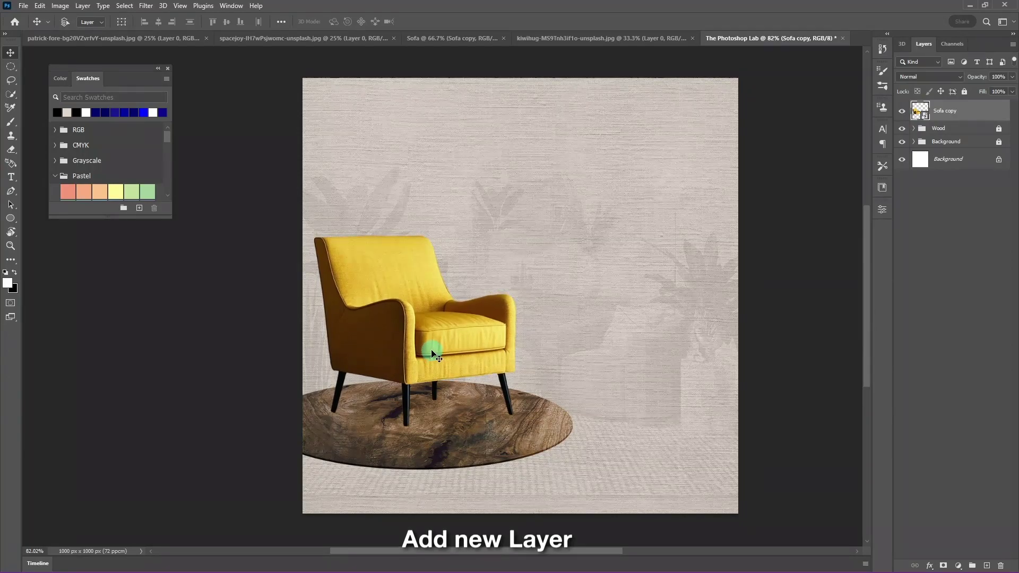
pyautogui.click(986, 566)
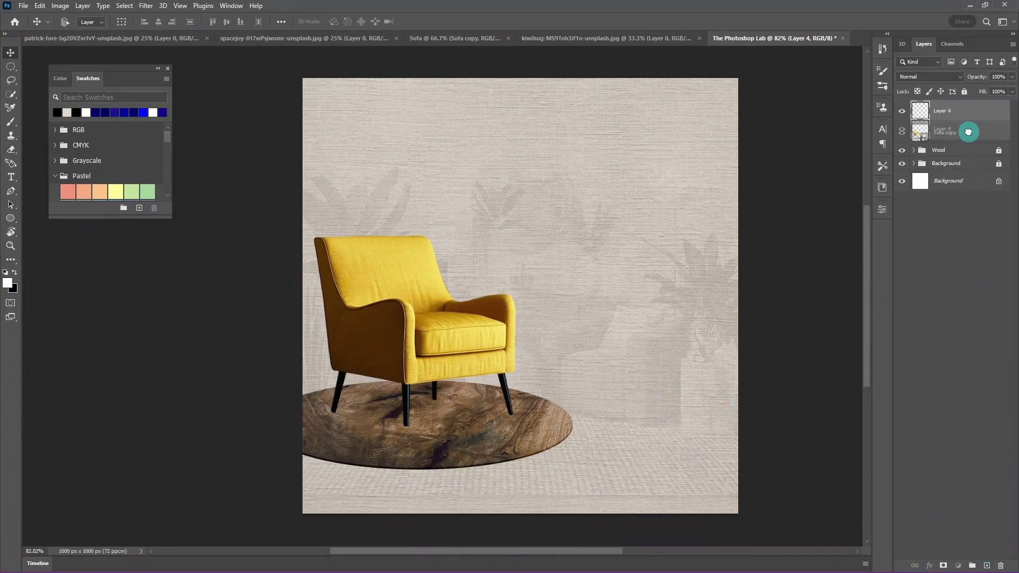
pyautogui.moveTo(968, 116); pyautogui.dragTo(948, 137)
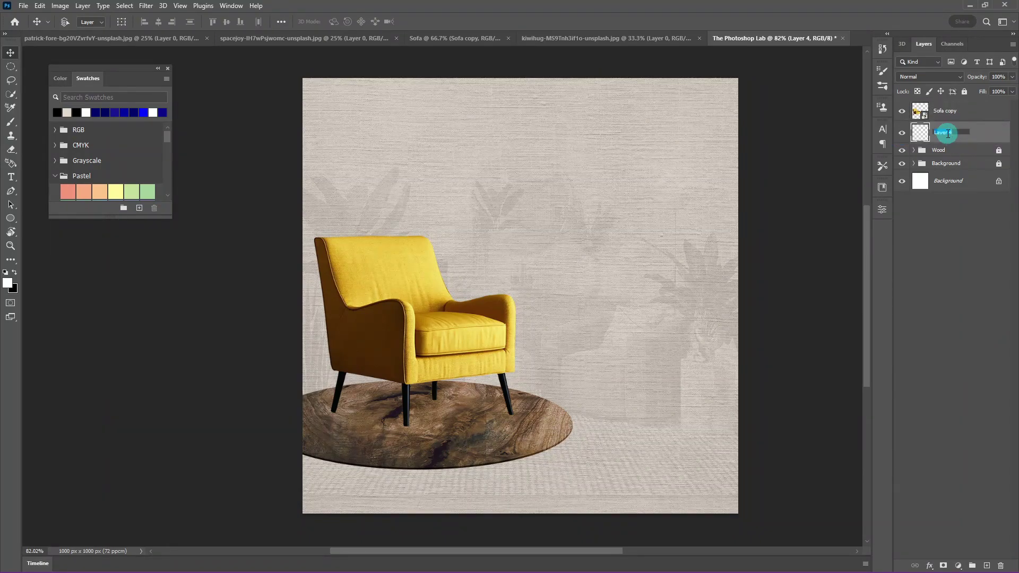
pyautogui.write('Shadow')
pyautogui.press('Return')
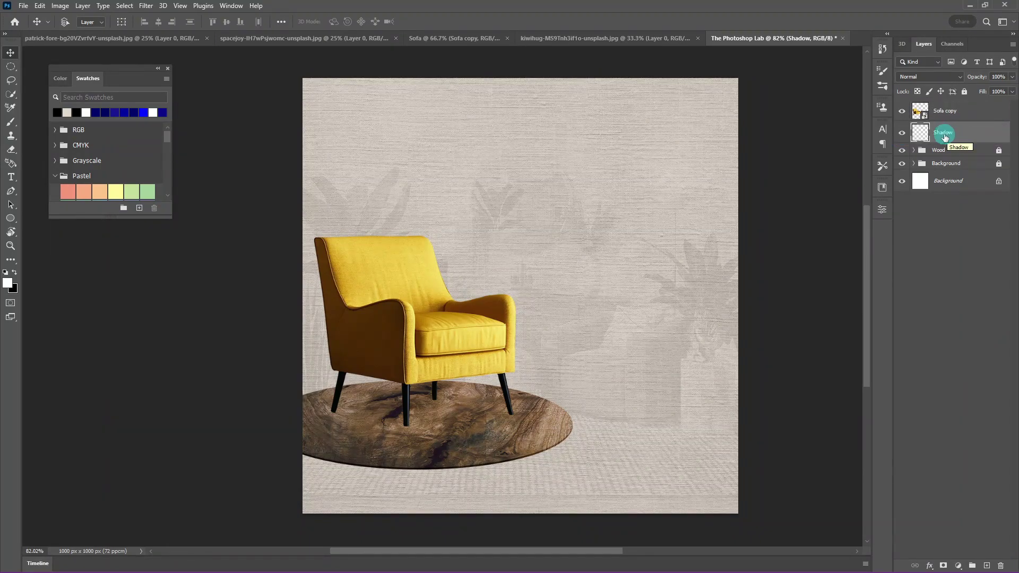
pyautogui.press('b')
pyautogui.scroll(3, 410, 426)
# - Paint a black shadow under the chair's legs with a flattened elliptical brush
pyautogui.scroll(3, 469, 383)
pyautogui.moveTo(470, 383); pyautogui.dragTo(494, 416)
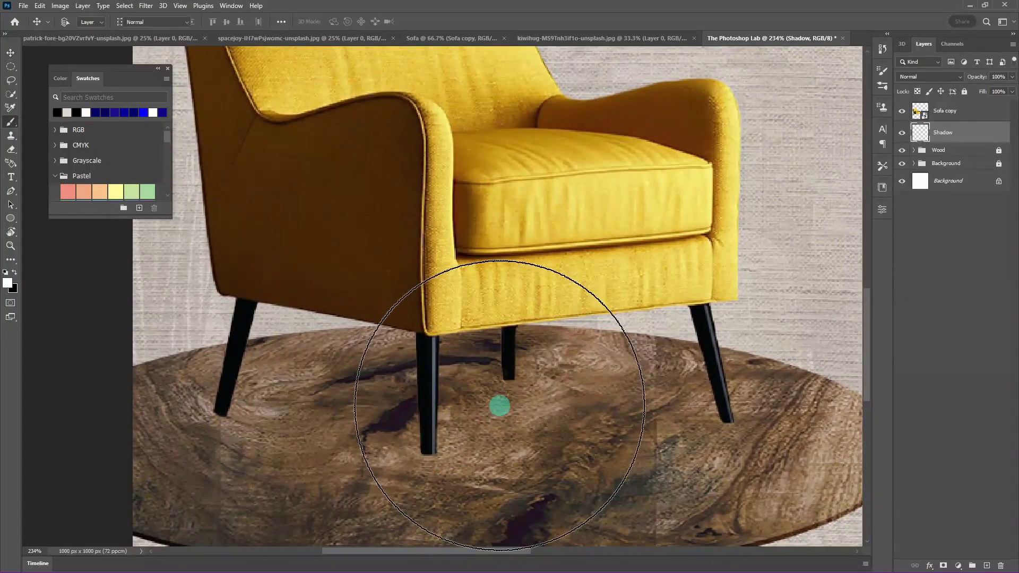
pyautogui.rightClick(551, 393)
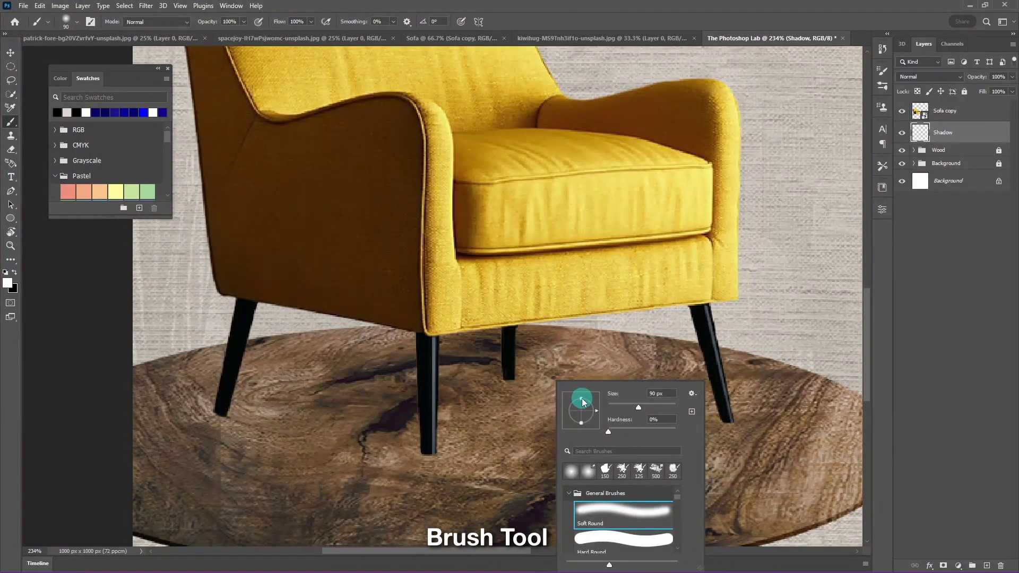
pyautogui.moveTo(582, 401)
pyautogui.mouseDown()
pyautogui.moveTo(567, 407)
pyautogui.moveTo(581, 415)
pyautogui.mouseUp()
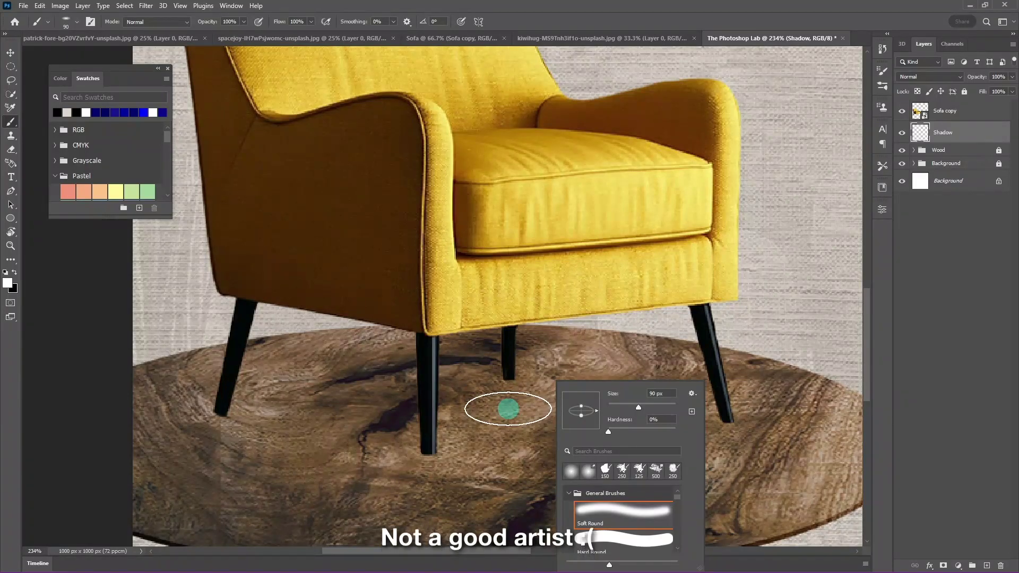
pyautogui.click(57, 112)
pyautogui.moveTo(451, 408); pyautogui.dragTo(537, 410)
pyautogui.press('[')
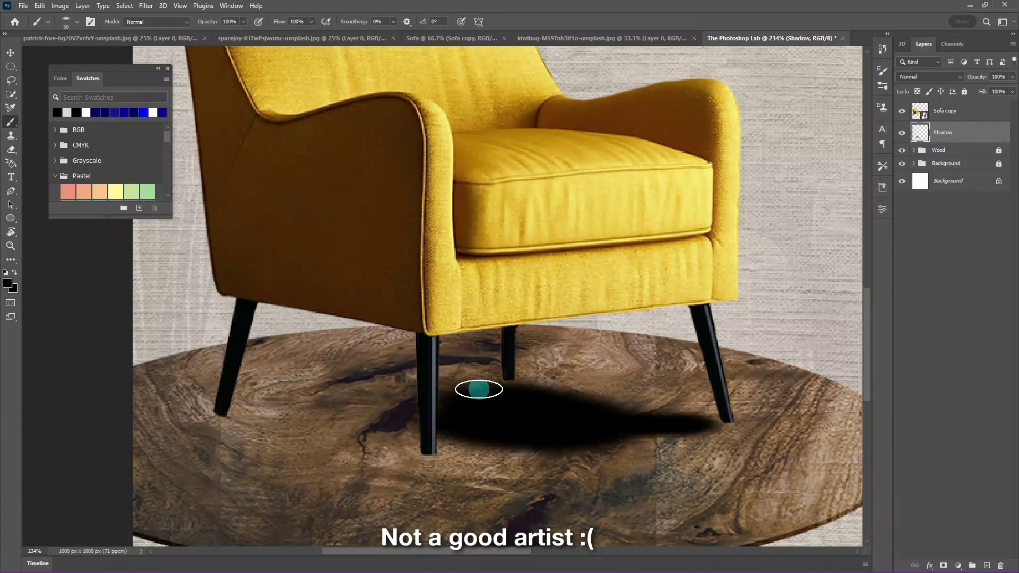
pyautogui.moveTo(476, 386)
pyautogui.mouseDown()
pyautogui.moveTo(280, 416)
pyautogui.moveTo(268, 400)
pyautogui.moveTo(446, 377)
pyautogui.moveTo(475, 442)
pyautogui.mouseUp()
pyautogui.press('[')
pyautogui.press('[')
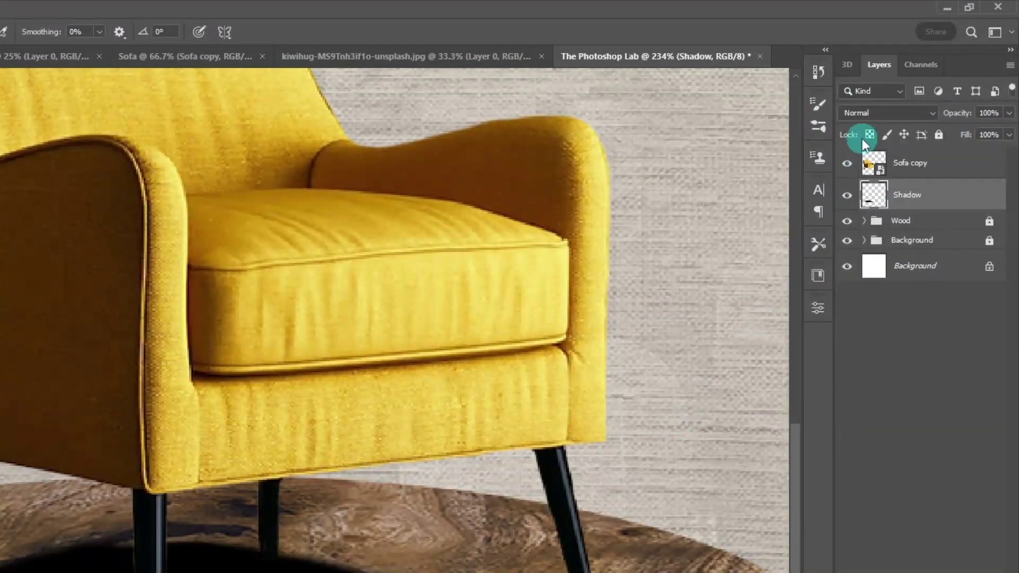
# - Set the Shadow layer to Multiply blending at 36% opacity, then zoom out
pyautogui.click(877, 113)
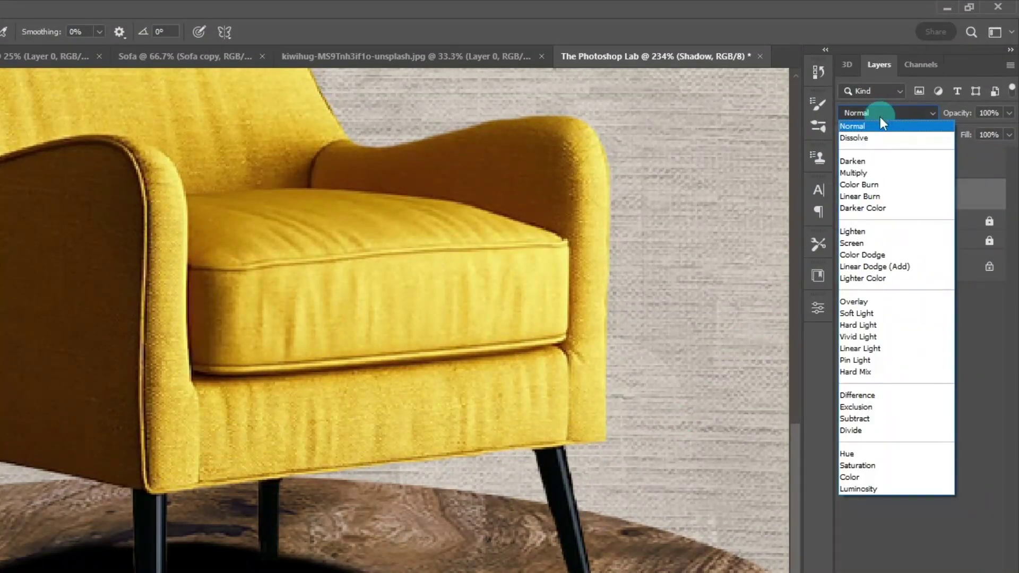
pyautogui.click(863, 173)
pyautogui.click(1008, 113)
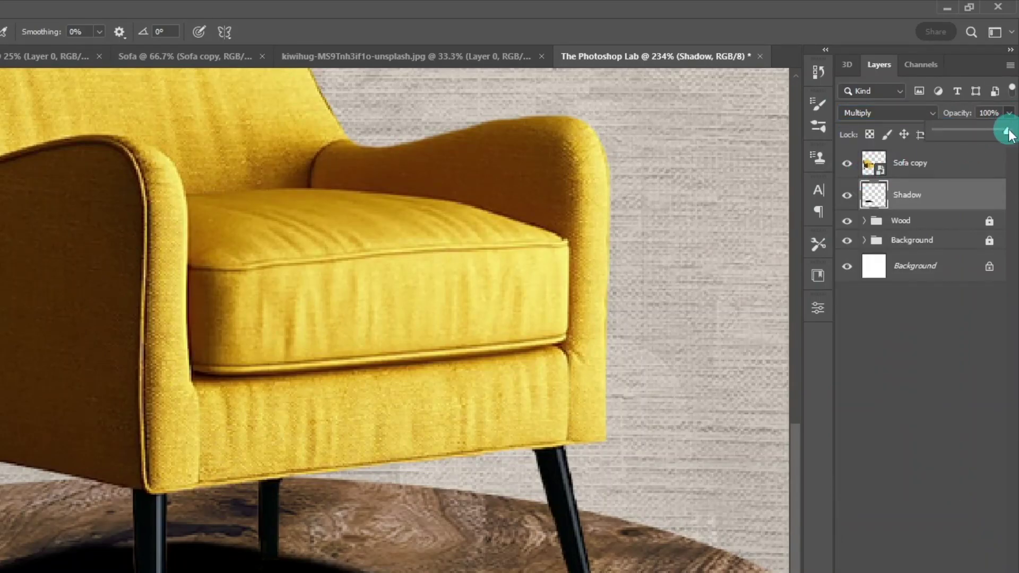
pyautogui.moveTo(1008, 134); pyautogui.dragTo(965, 139)
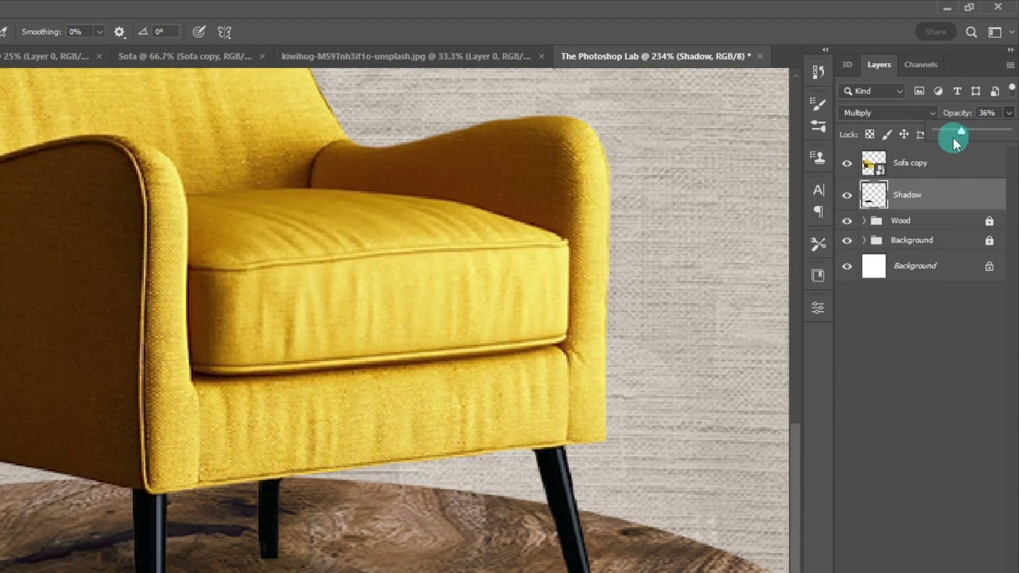
pyautogui.scroll(-3, 432, 377)
pyautogui.scroll(-3, 431, 377)
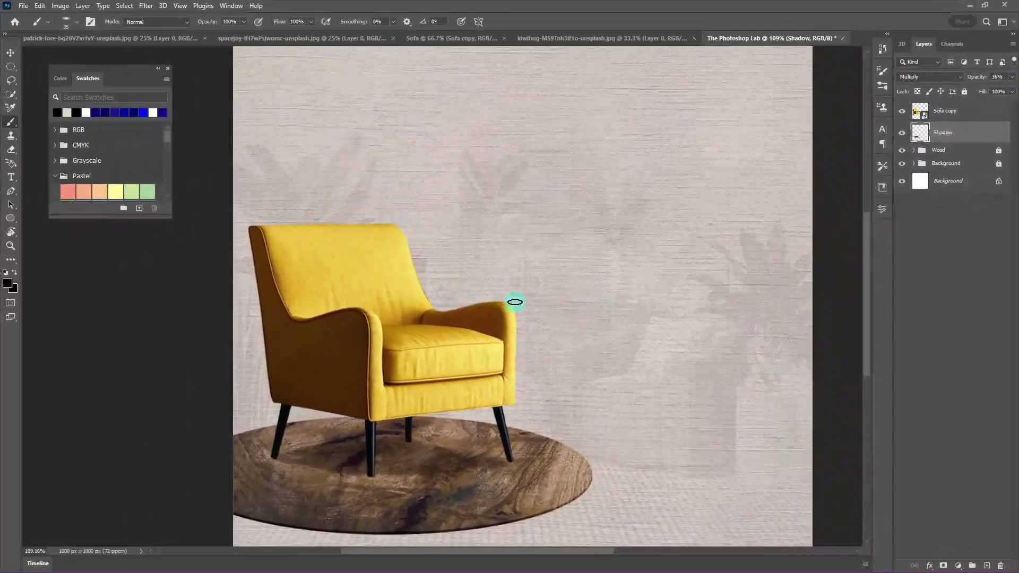
pyautogui.scroll(-2, 515, 302)
# - Group the Sofa copy and Shadow layers into a Sofa folder and lock it
pyautogui.press('v')
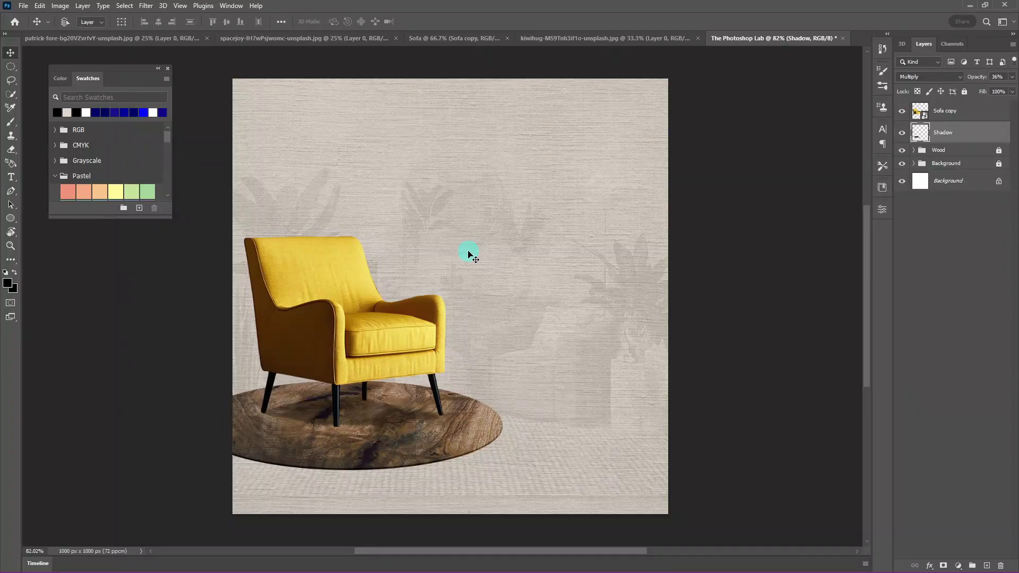
pyautogui.keyDown('shift'); pyautogui.click(965, 121); pyautogui.keyUp('shift')
pyautogui.hotkey('ctrl', 'g')
pyautogui.click(965, 91)
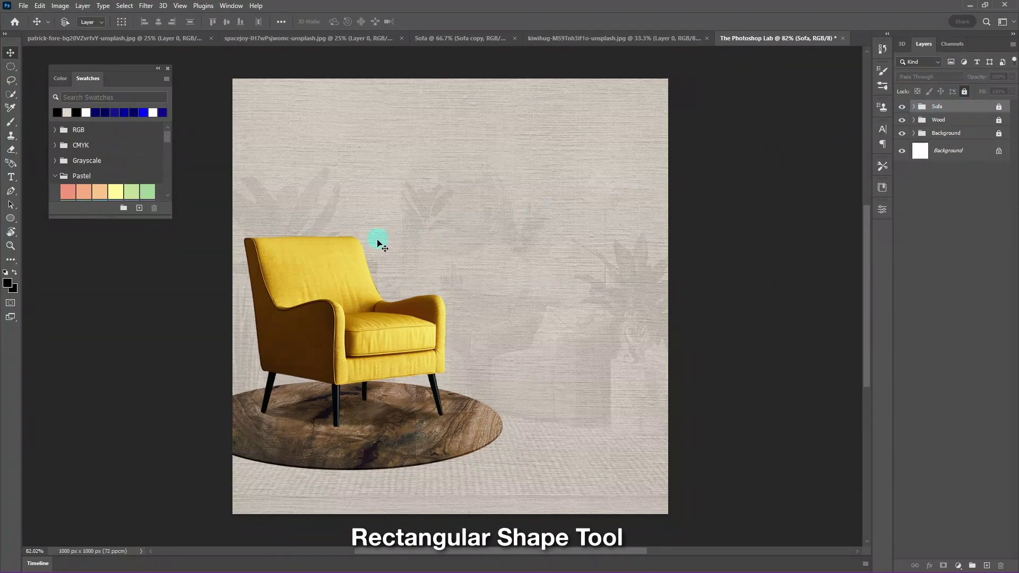
# - Draw a tall beige rectangle with no stroke over the chair
pyautogui.click(9, 225)
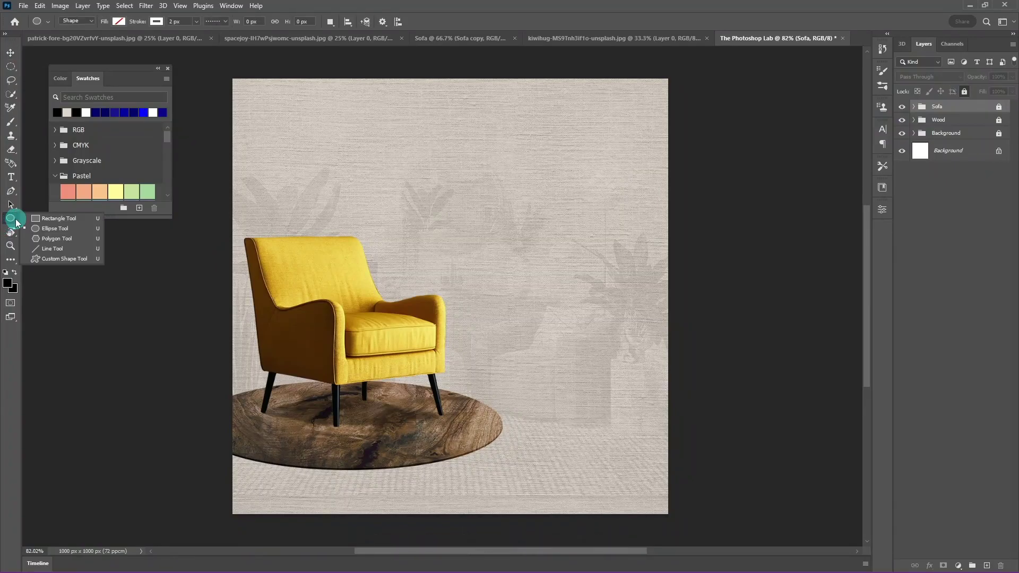
pyautogui.click(38, 221)
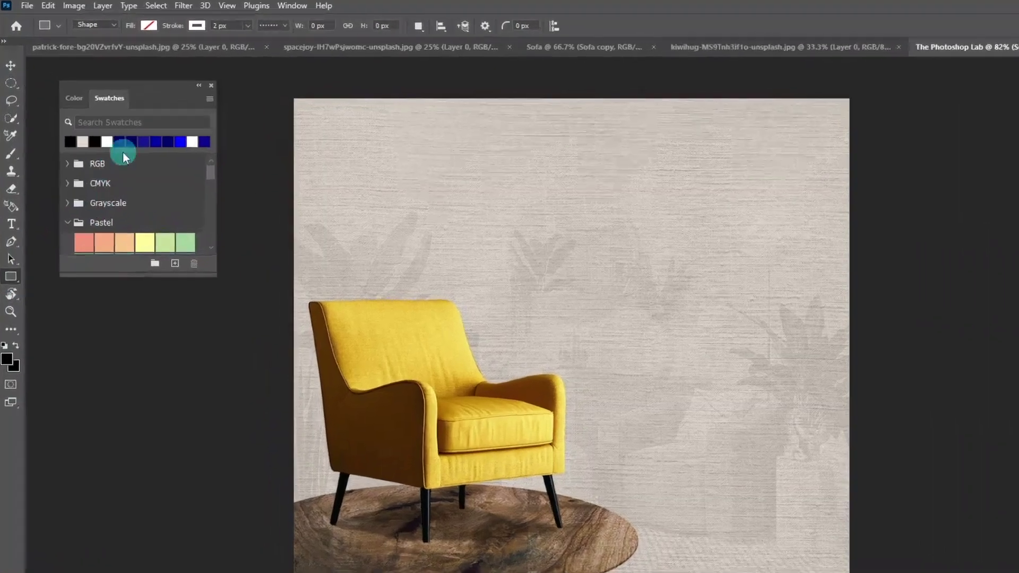
pyautogui.click(119, 22)
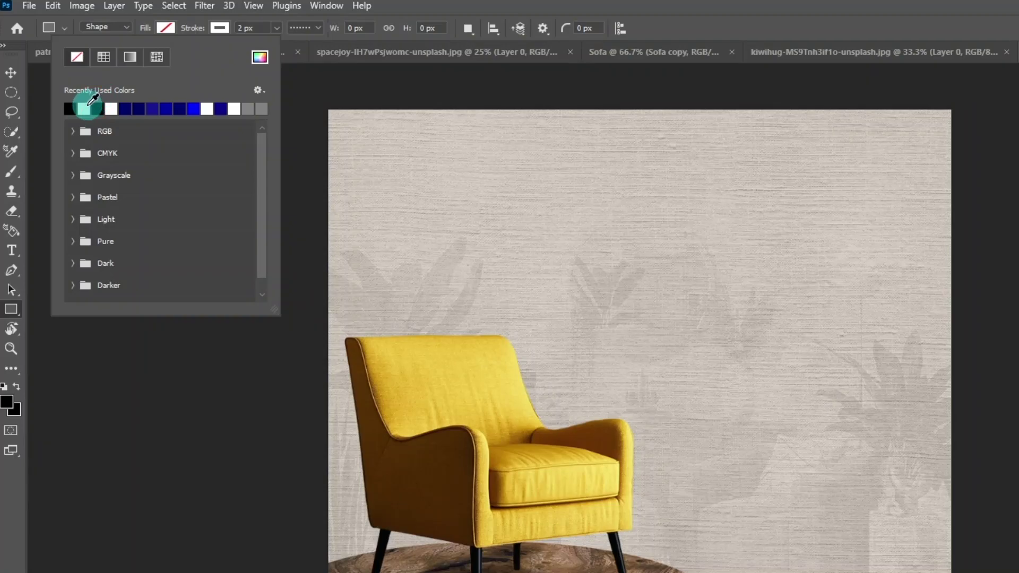
pyautogui.click(103, 104)
pyautogui.click(220, 28)
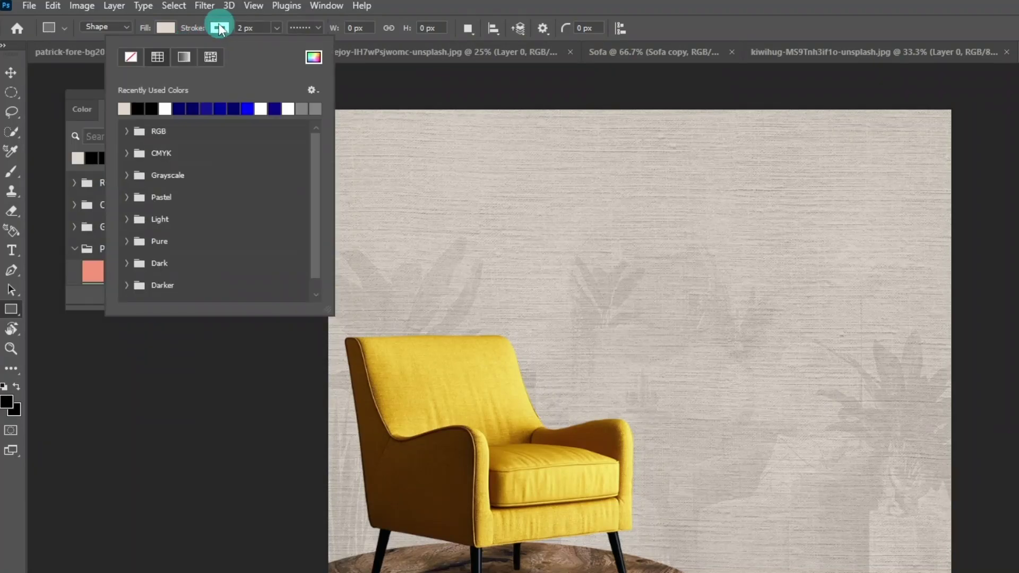
pyautogui.click(133, 56)
pyautogui.moveTo(375, 188); pyautogui.dragTo(625, 572)
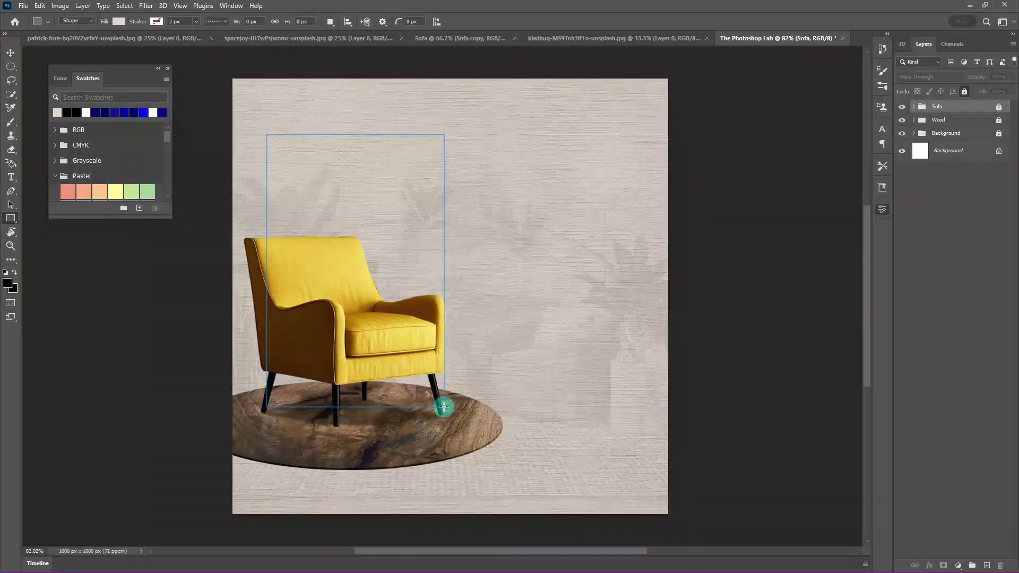
pyautogui.moveTo(444, 407); pyautogui.dragTo(440, 402)
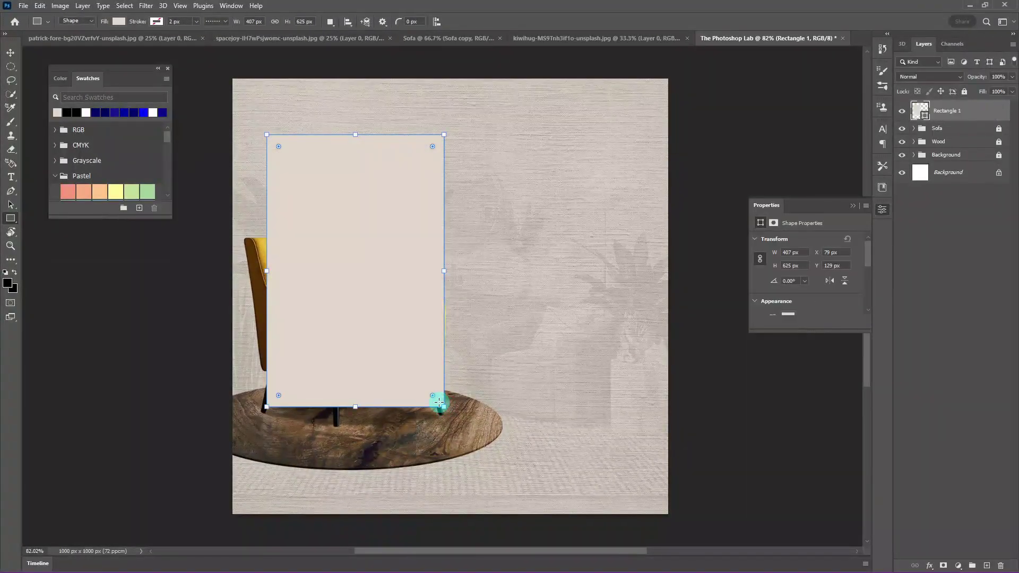
pyautogui.click(855, 204)
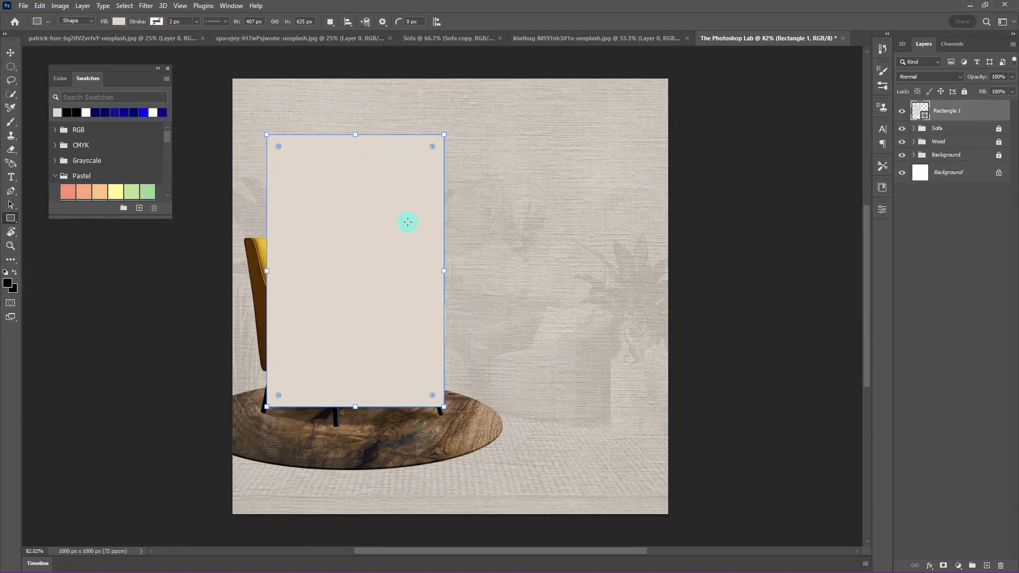
# - Round the rectangle's top-left corner into an arch, move it below Wood, and nudge it into place
pyautogui.moveTo(278, 147); pyautogui.dragTo(363, 298)
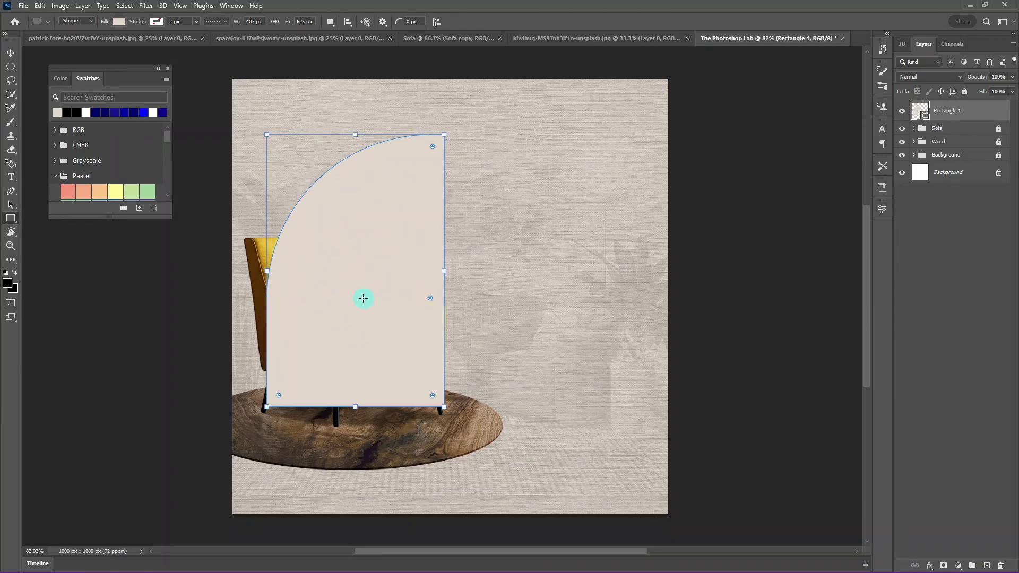
pyautogui.press('Return')
pyautogui.moveTo(956, 117); pyautogui.dragTo(950, 141)
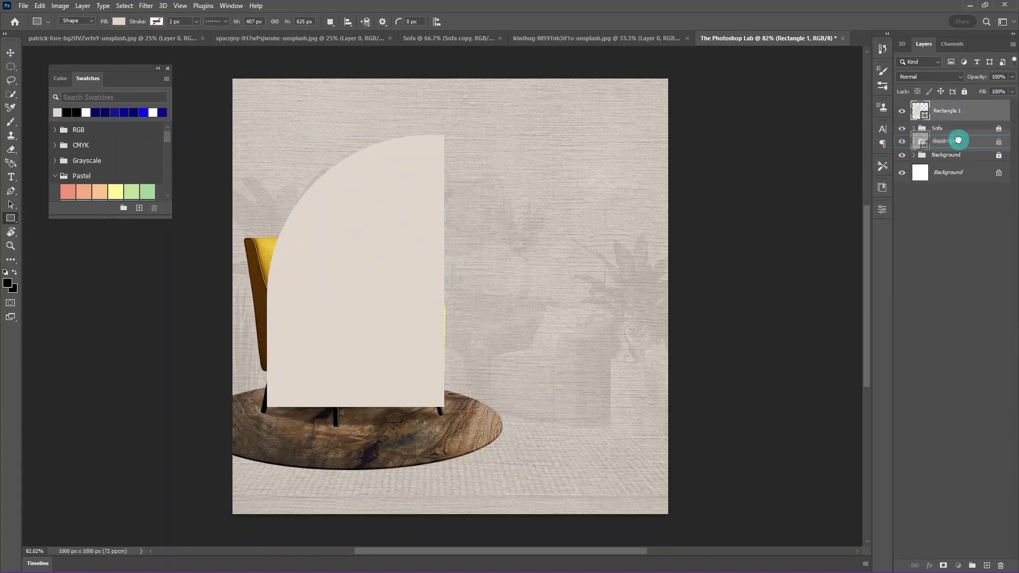
pyautogui.press('v')
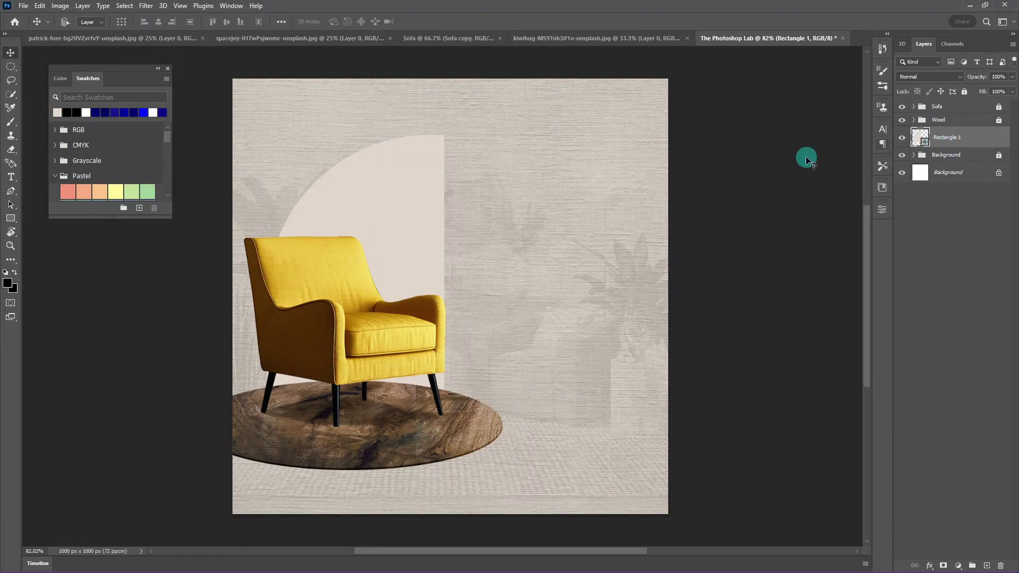
pyautogui.moveTo(413, 197); pyautogui.dragTo(410, 191)
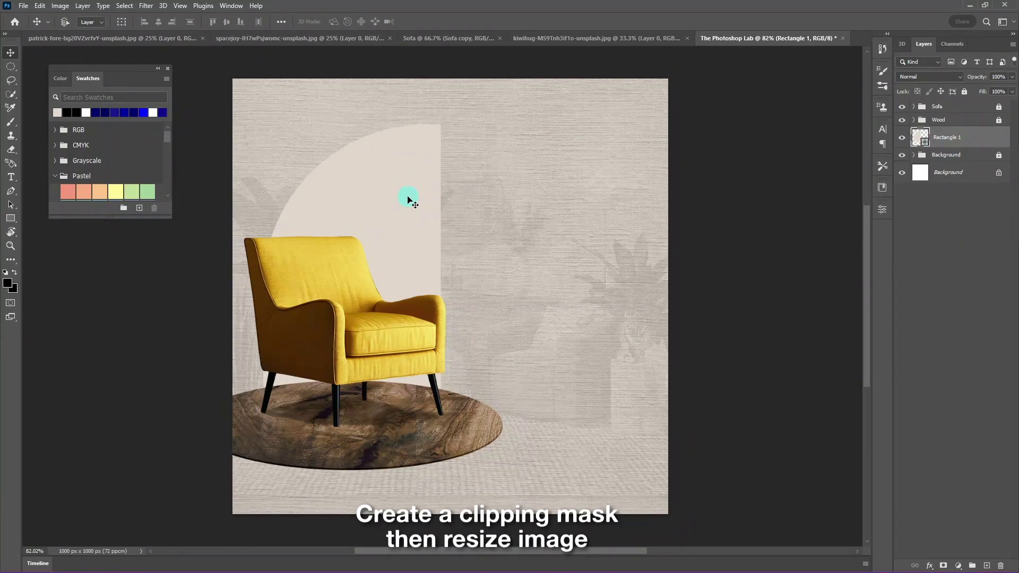
# - Bring the spacejoy living-room photo into the composition and clip it to Rectangle 1
pyautogui.click(307, 47)
pyautogui.moveTo(427, 208); pyautogui.dragTo(415, 218)
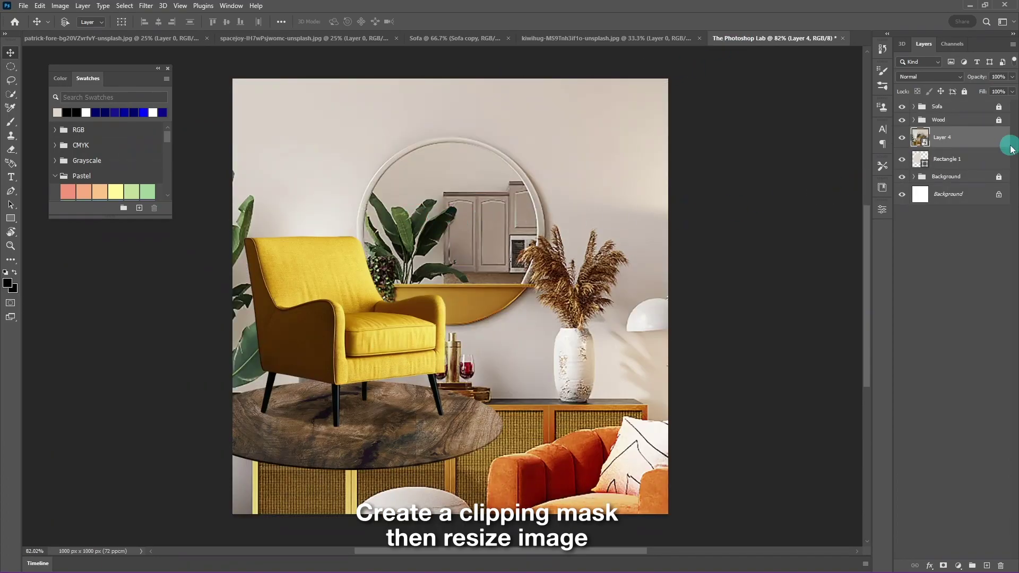
pyautogui.keyDown('alt'); pyautogui.click(996, 144); pyautogui.keyUp('alt')
# - Scale and position the clipped room photo to fill the arch behind the chair
pyautogui.hotkey('ctrl', 't')
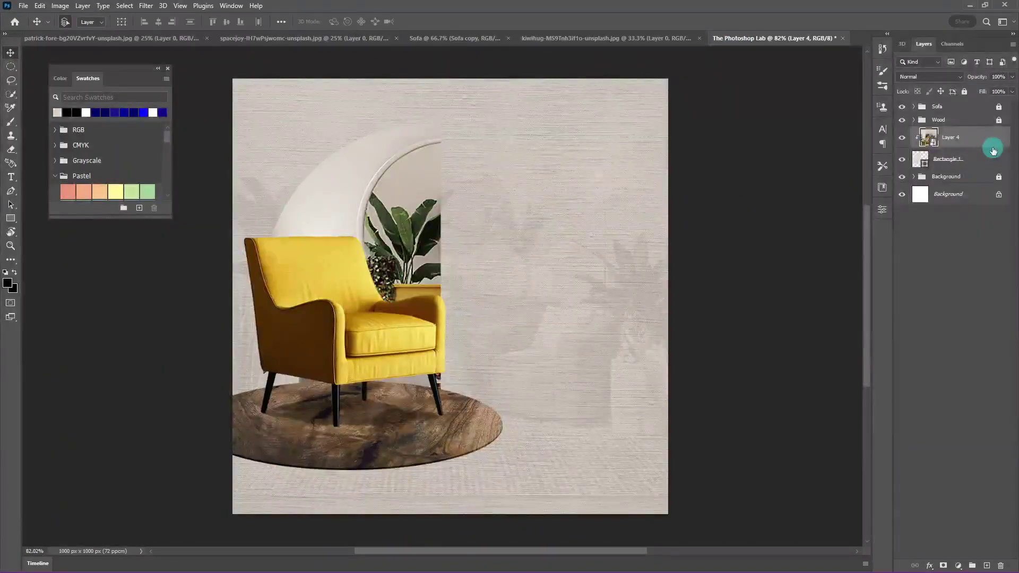
pyautogui.moveTo(38, 301)
pyautogui.mouseDown()
pyautogui.moveTo(349, 286)
pyautogui.moveTo(287, 229)
pyautogui.mouseUp()
pyautogui.moveTo(445, 251); pyautogui.dragTo(489, 249)
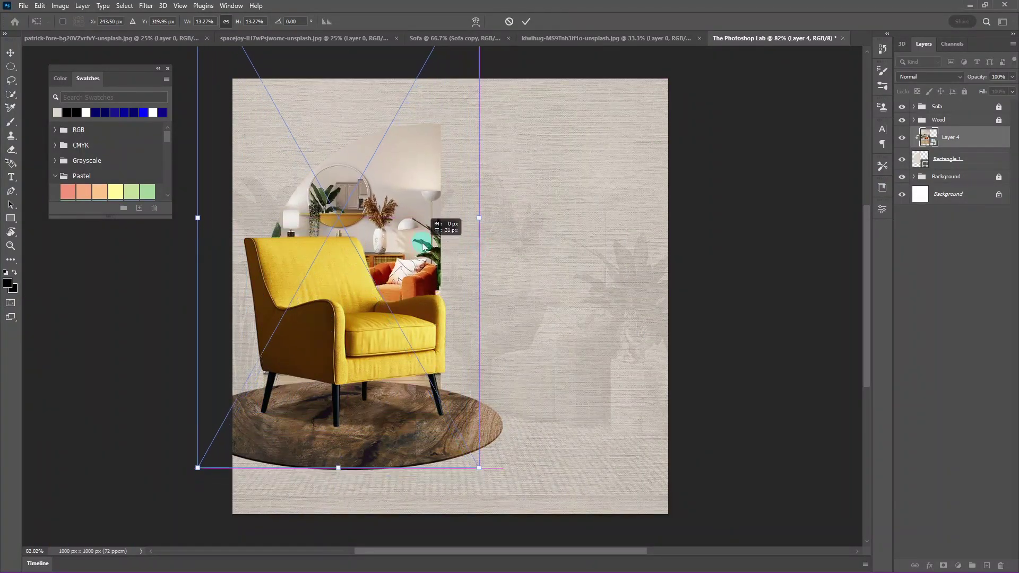
pyautogui.moveTo(421, 262); pyautogui.dragTo(424, 233)
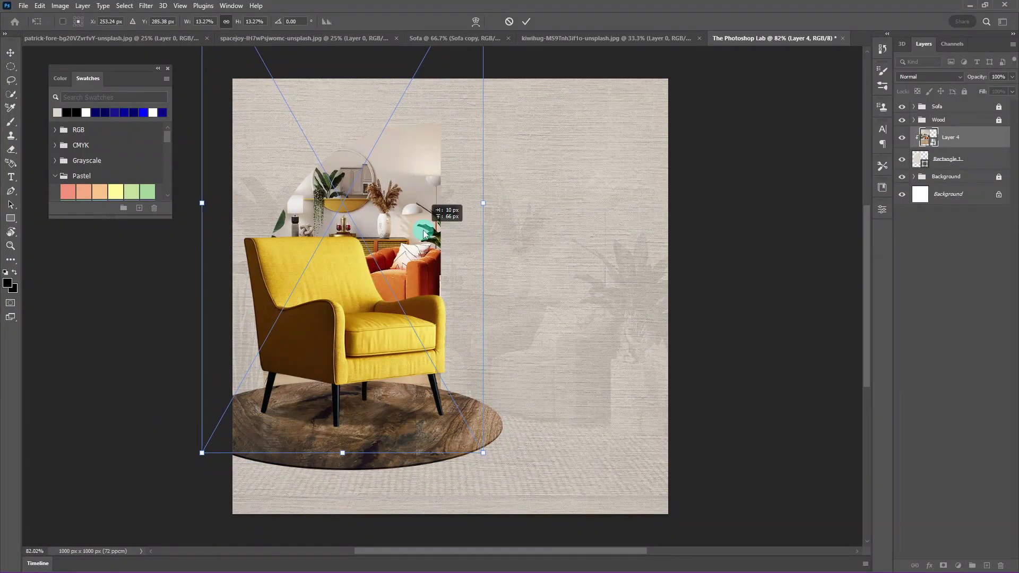
pyautogui.doubleClick(440, 238)
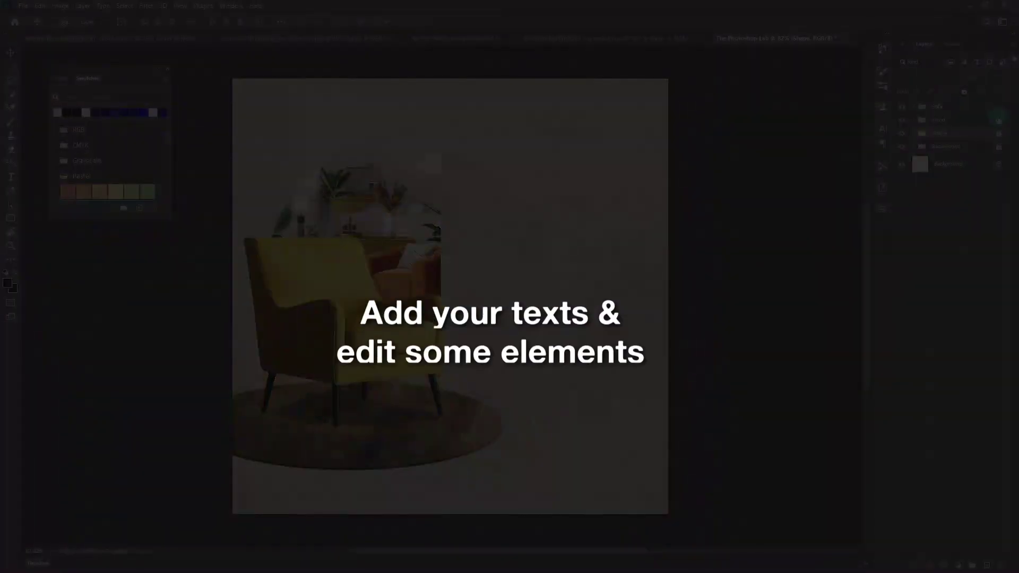